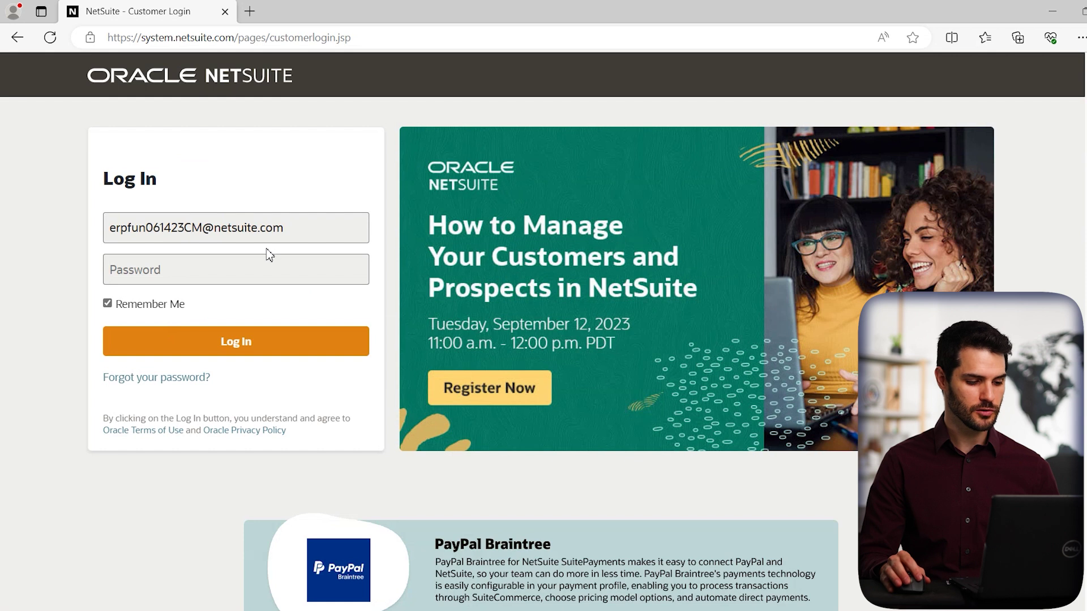
Step: Replace the account e-mail with the saved one, enter the account password and log in
{"action": "left_click_drag", "start_coordinate": [298, 229], "coordinate": [63, 237]}
{"action": "type", "text": "erp"}
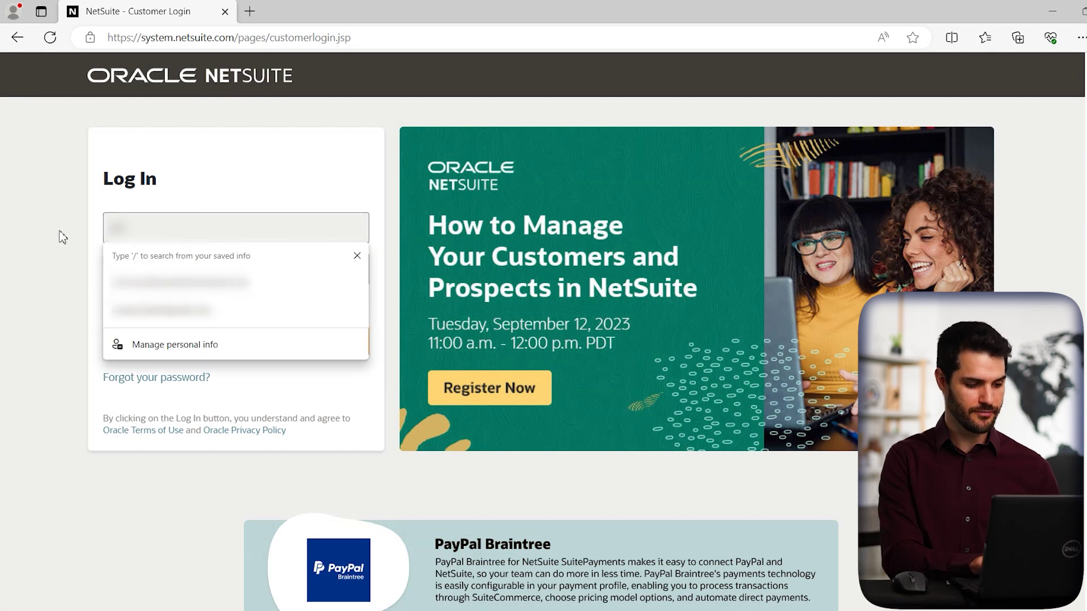
{"action": "left_click", "coordinate": [174, 281]}
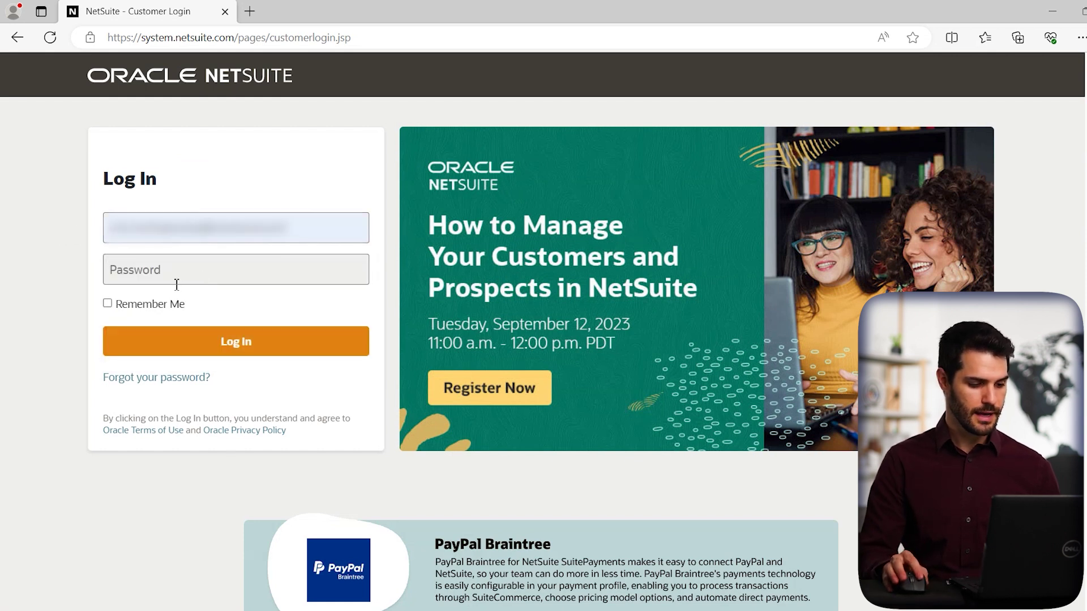
{"action": "left_click", "coordinate": [173, 270]}
{"action": "type", "text": "********"}
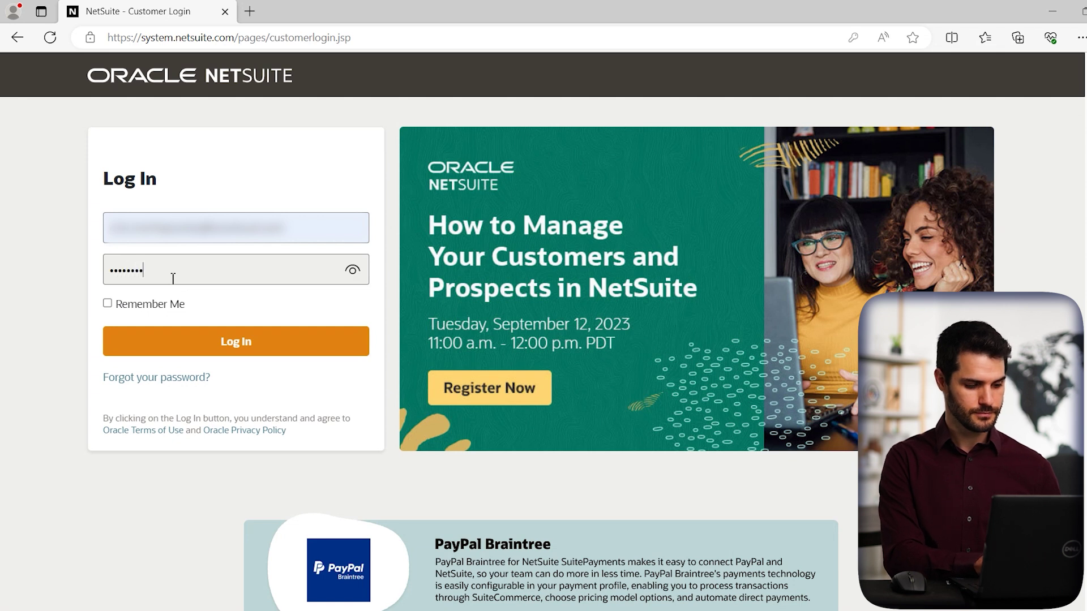
{"action": "type", "text": "**"}
{"action": "key", "text": "Return"}
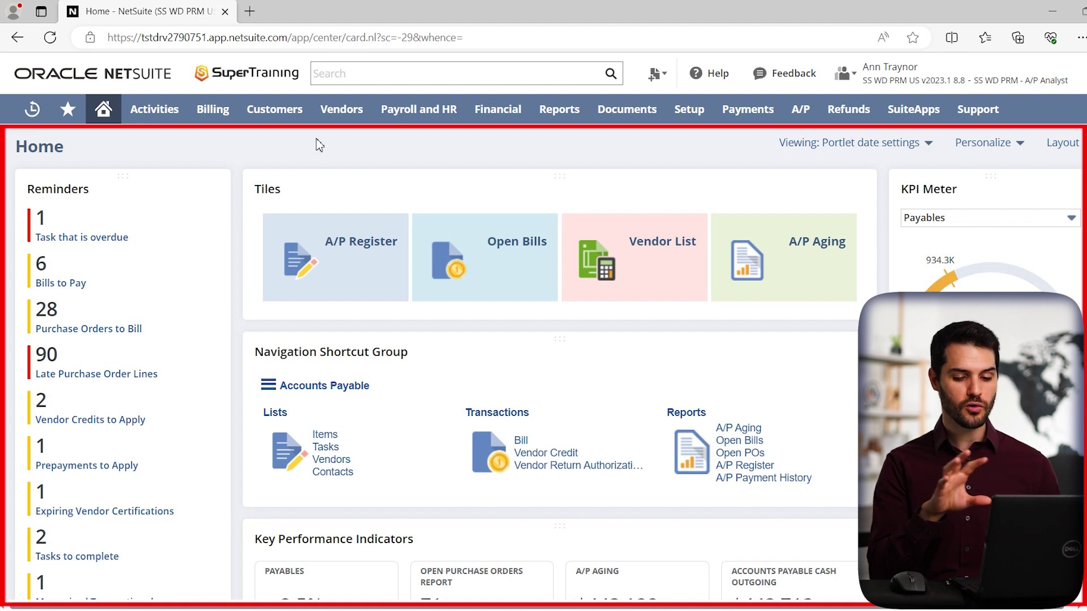
{"action": "left_click_drag", "start_coordinate": [343, 176], "coordinate": [342, 174]}
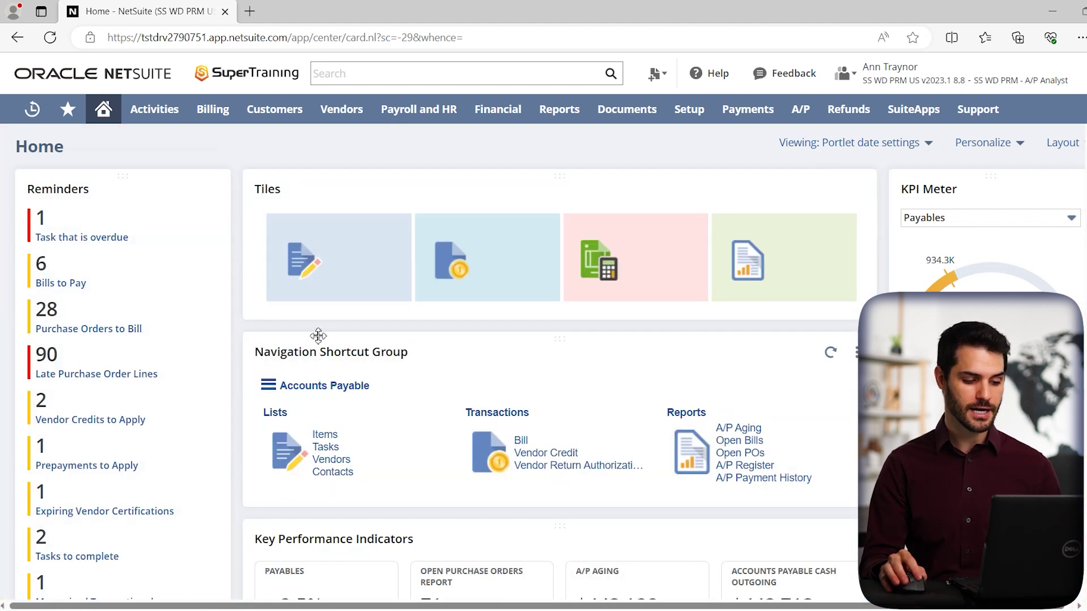
{"action": "left_click_drag", "start_coordinate": [318, 335], "coordinate": [364, 362]}
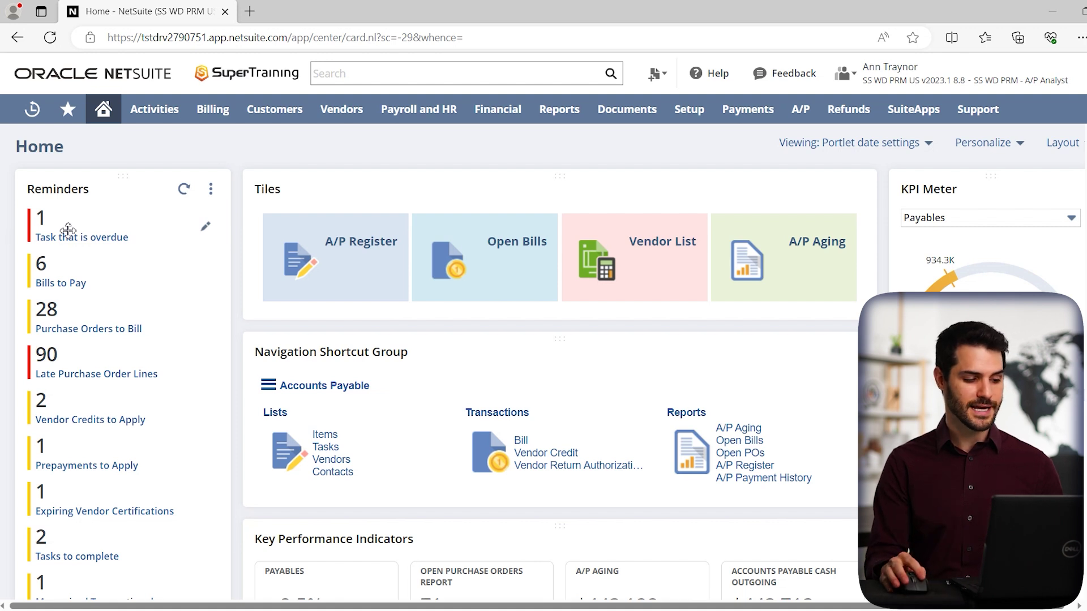
{"action": "left_click", "coordinate": [211, 189]}
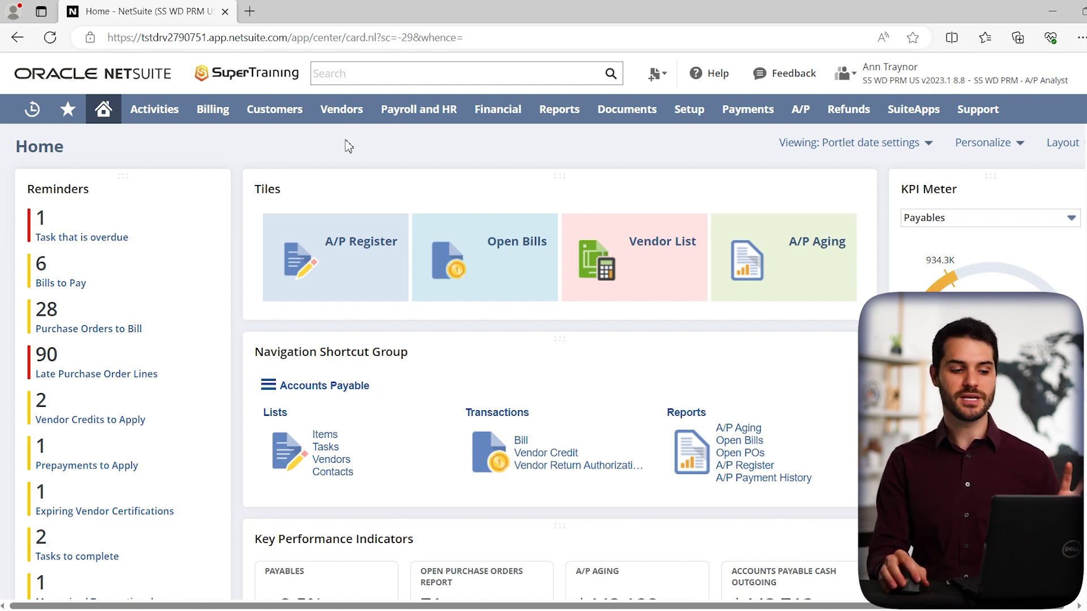
{"action": "mouse_move", "coordinate": [342, 114]}
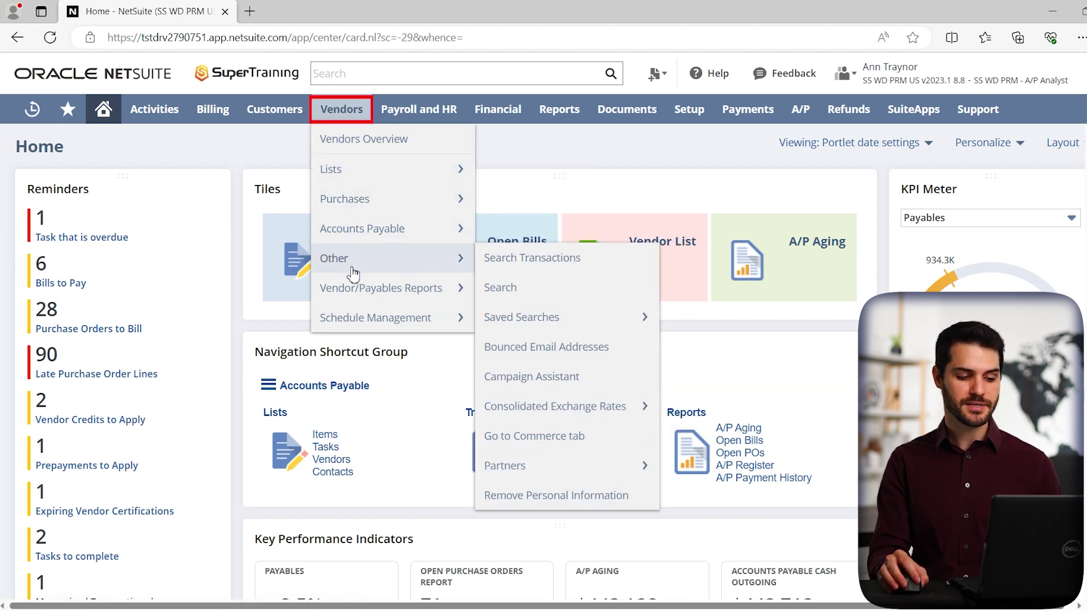
{"action": "mouse_move", "coordinate": [353, 288]}
{"action": "mouse_move", "coordinate": [368, 323]}
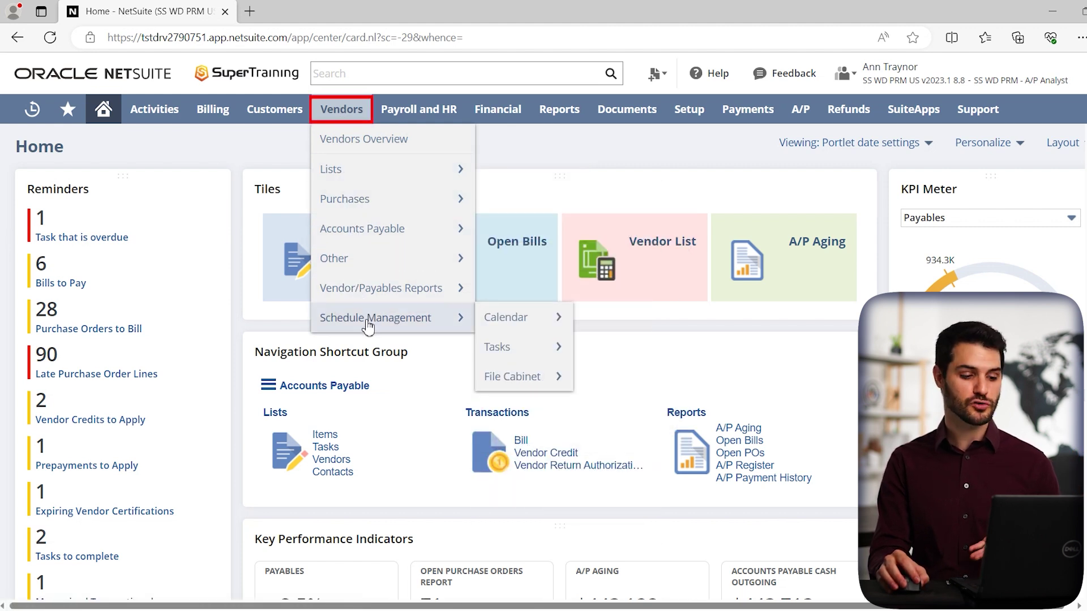
{"action": "mouse_move", "coordinate": [352, 185]}
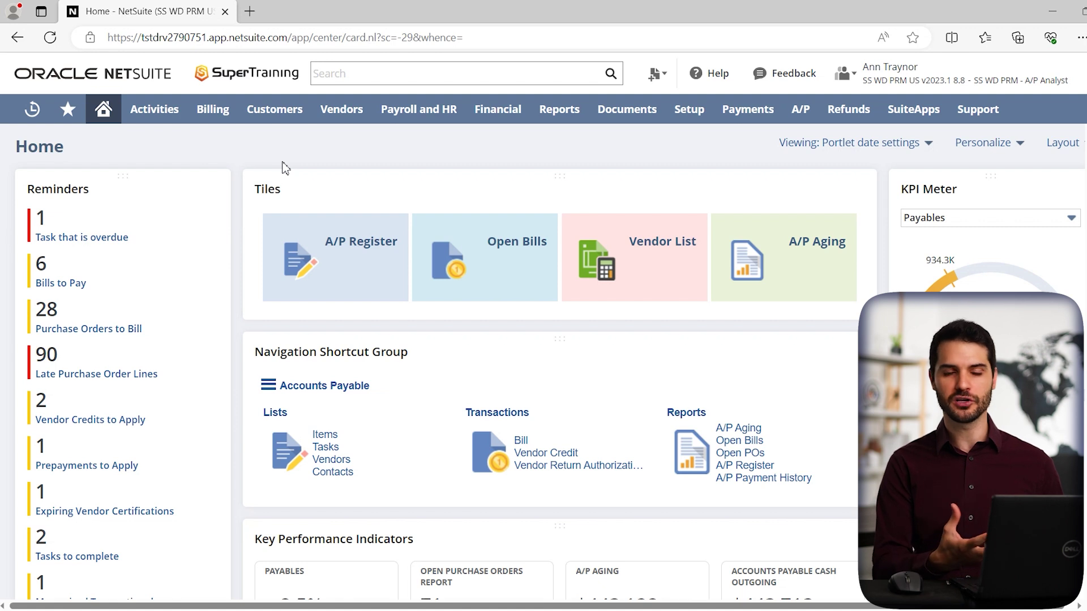
{"action": "mouse_move", "coordinate": [274, 120]}
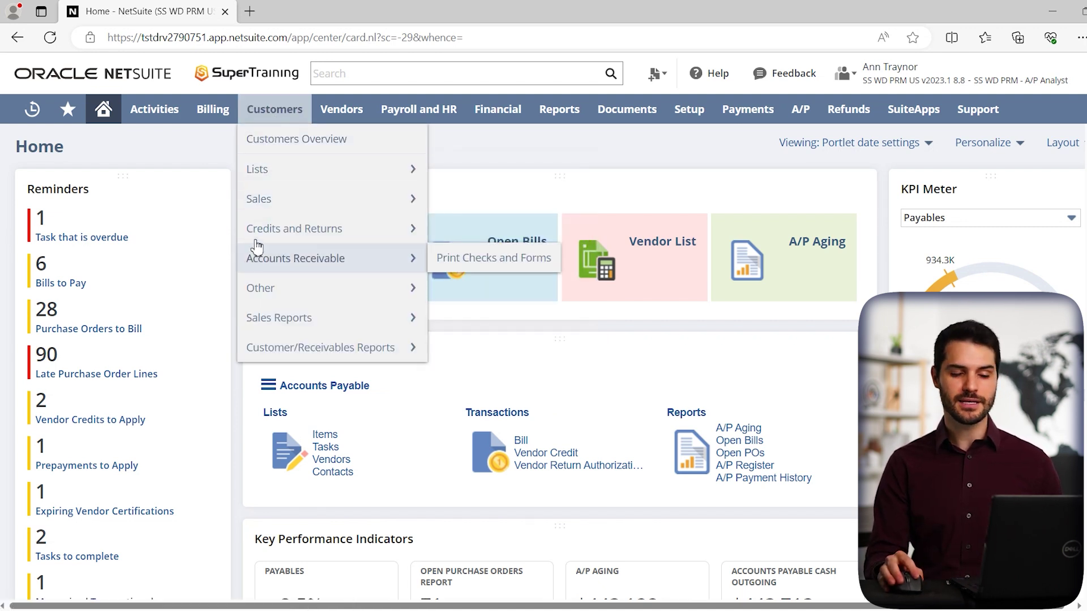
{"action": "mouse_move", "coordinate": [286, 193]}
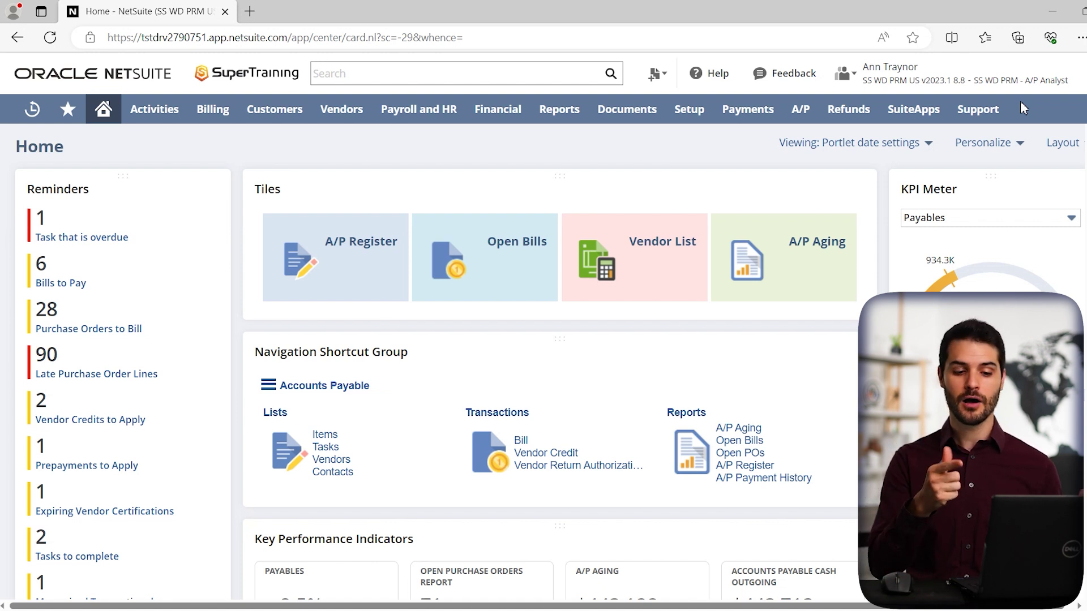
Step: Switch the account's role from A/P Analyst to Administrator
{"action": "mouse_move", "coordinate": [1013, 91]}
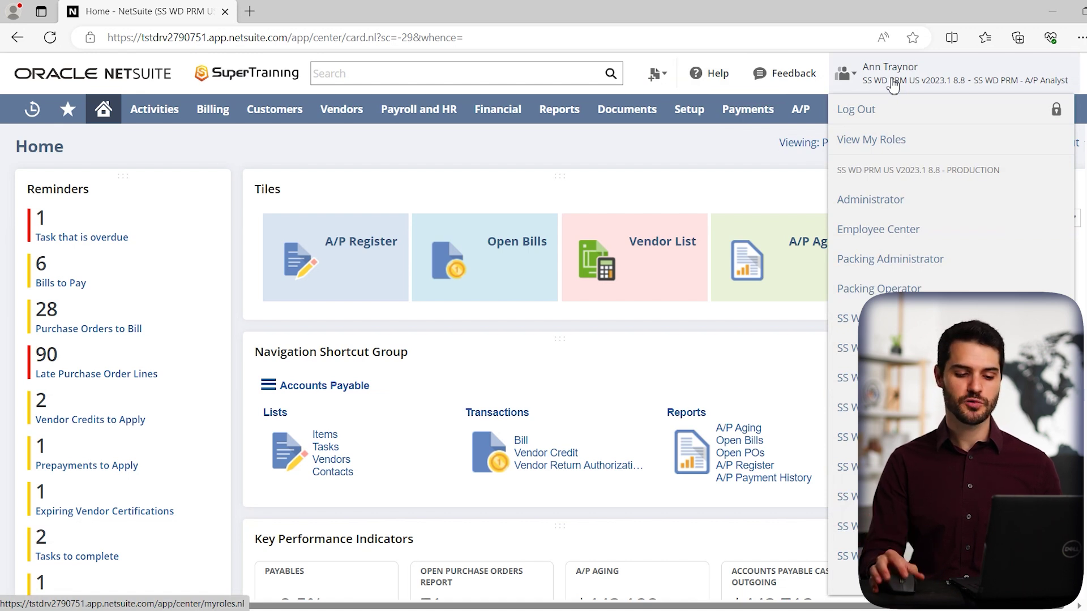
{"action": "left_click", "coordinate": [893, 201]}
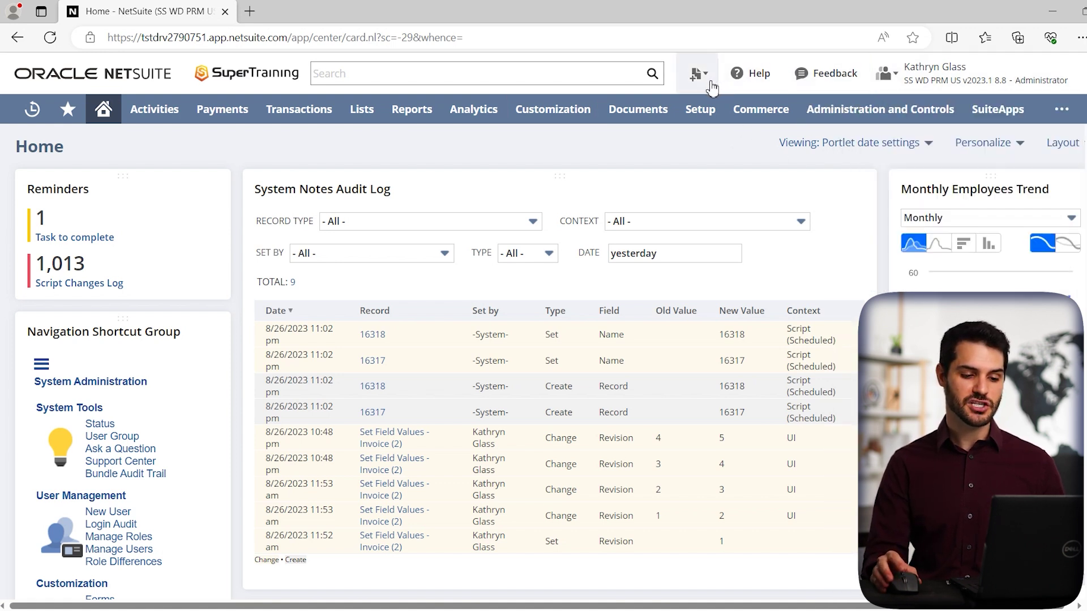
{"action": "mouse_move", "coordinate": [701, 76]}
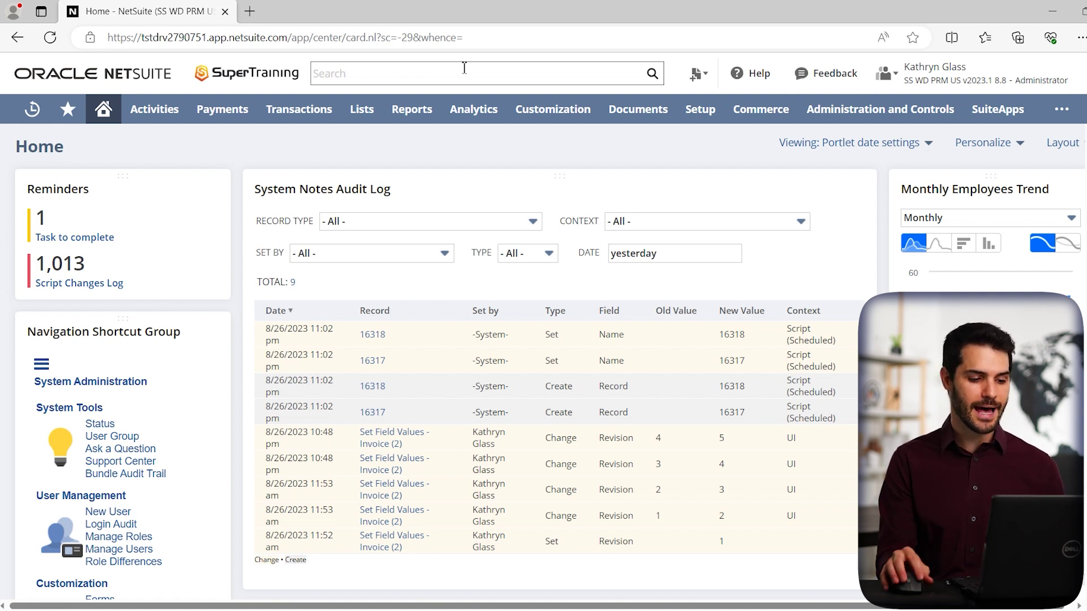
Step: Search globally for customer records with the prefixed query "cus: jon"
{"action": "left_click", "coordinate": [455, 75]}
{"action": "type", "text": "dus:"}
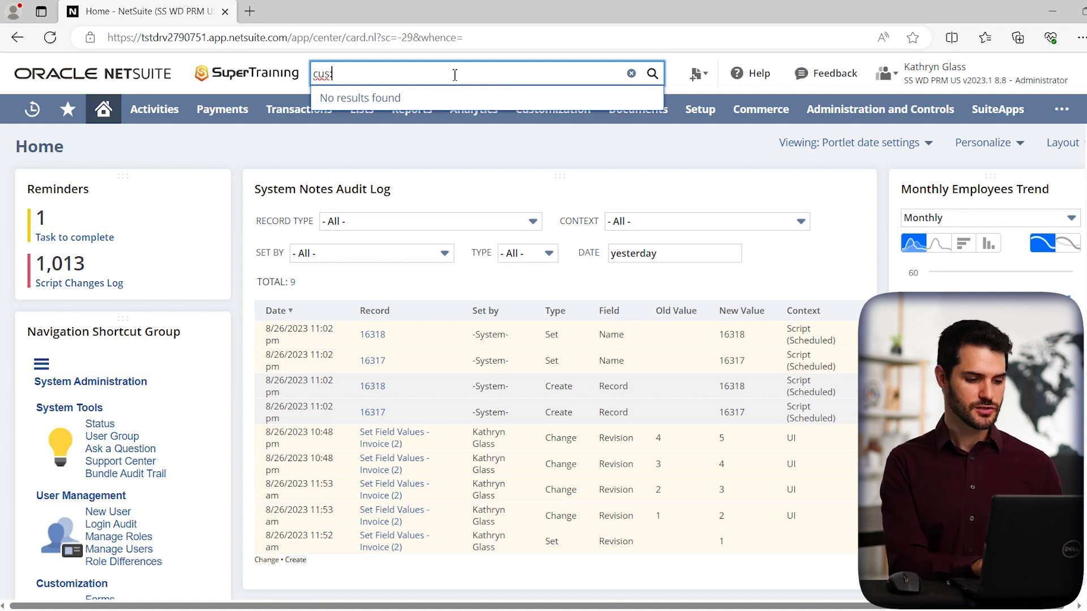
{"action": "type", "text": "jon"}
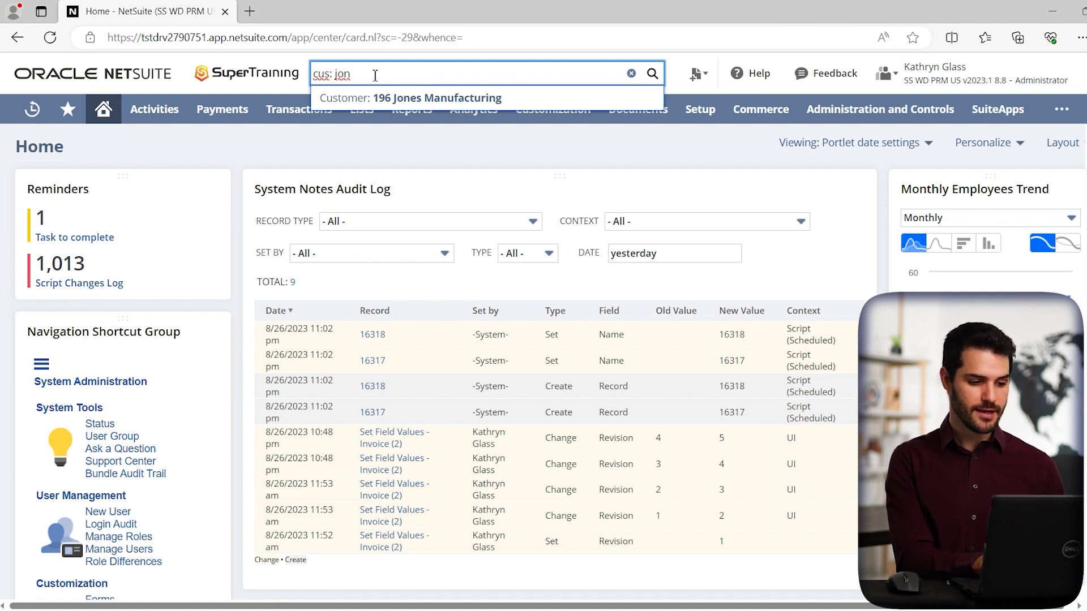
Step: Change the global search to the wildcard query "cus: j%n", choose JBL Inc. and dismiss the search
{"action": "key", "text": "BackSpace"}
{"action": "key", "text": "BackSpace"}
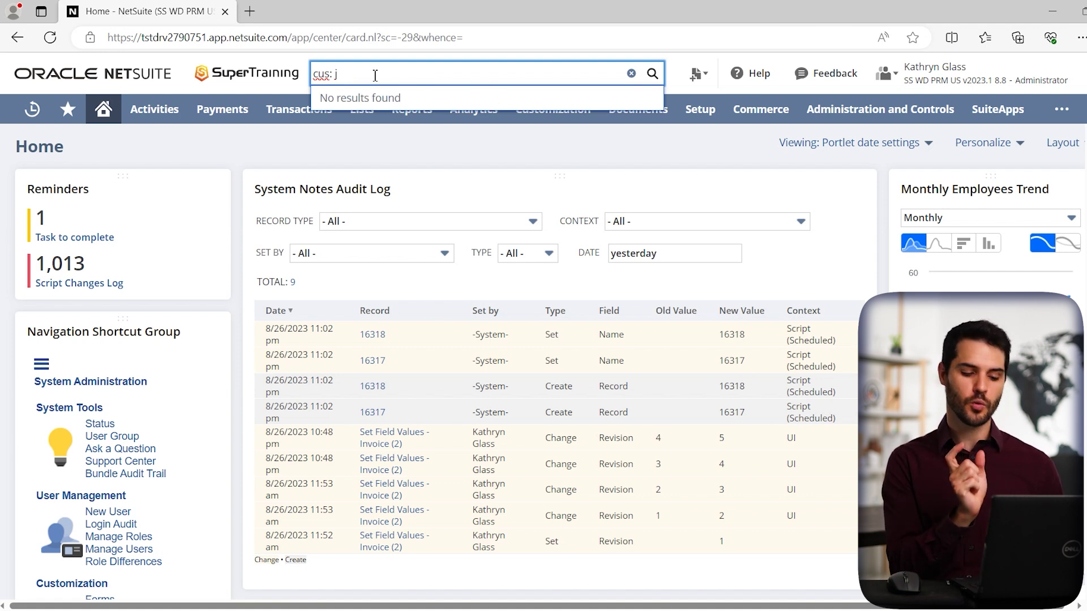
{"action": "type", "text": "%n"}
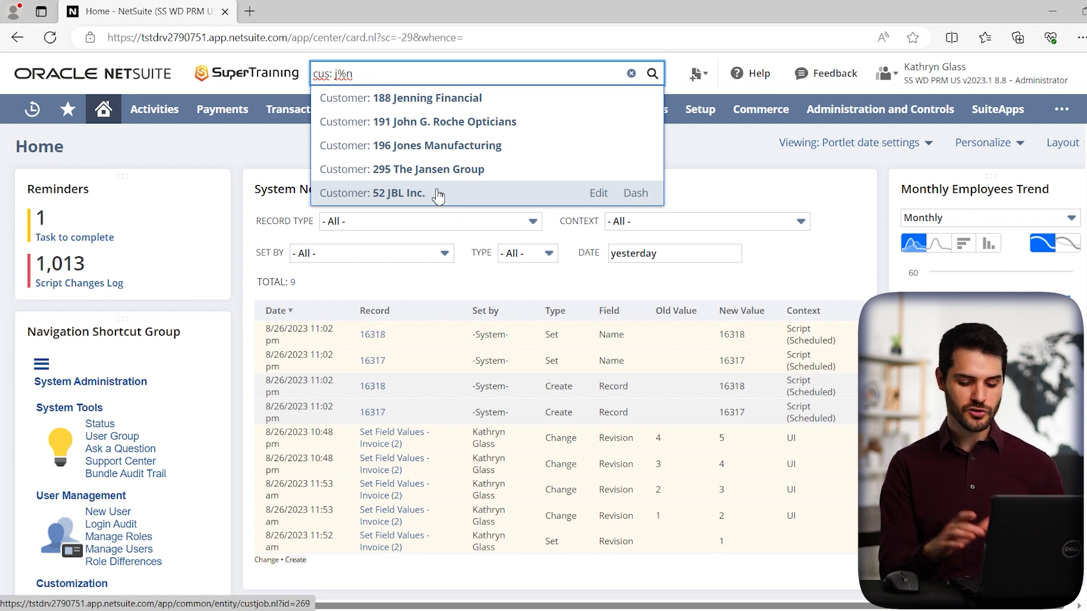
{"action": "left_click", "coordinate": [437, 194]}
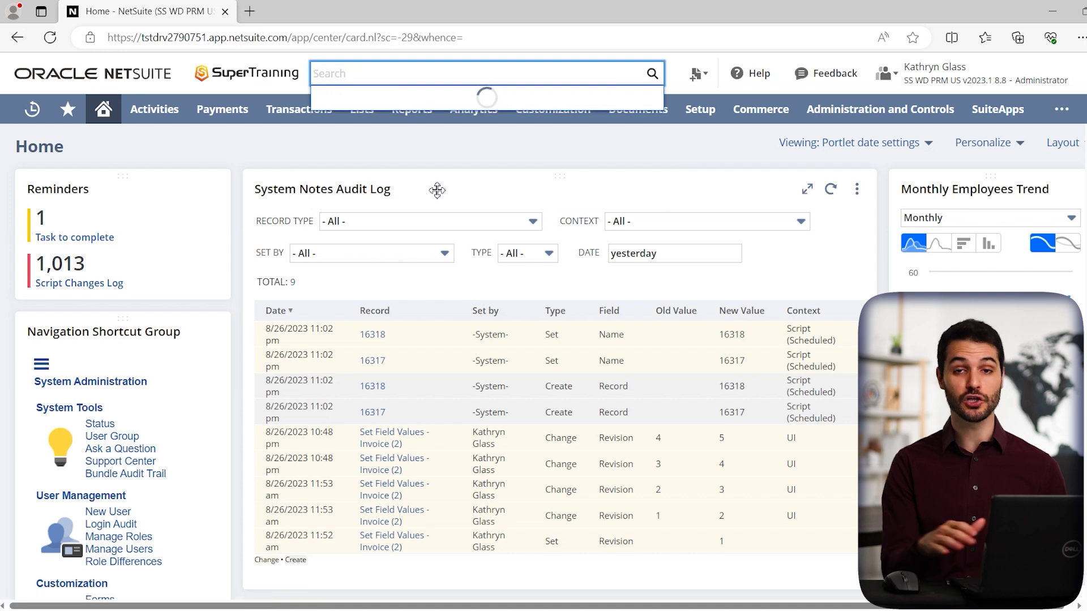
{"action": "left_click", "coordinate": [308, 75]}
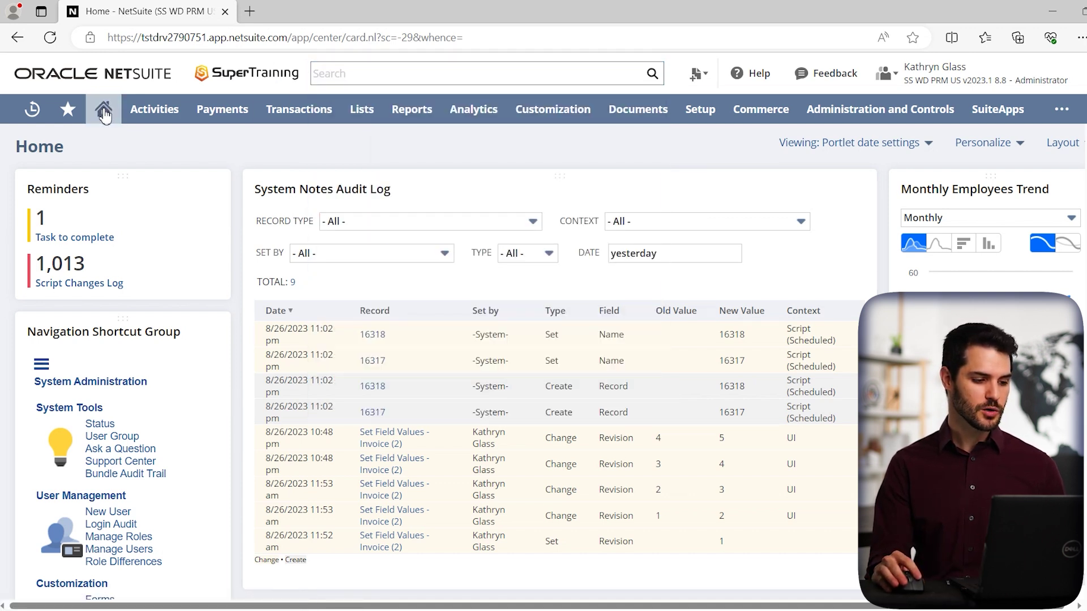
{"action": "mouse_move", "coordinate": [104, 113]}
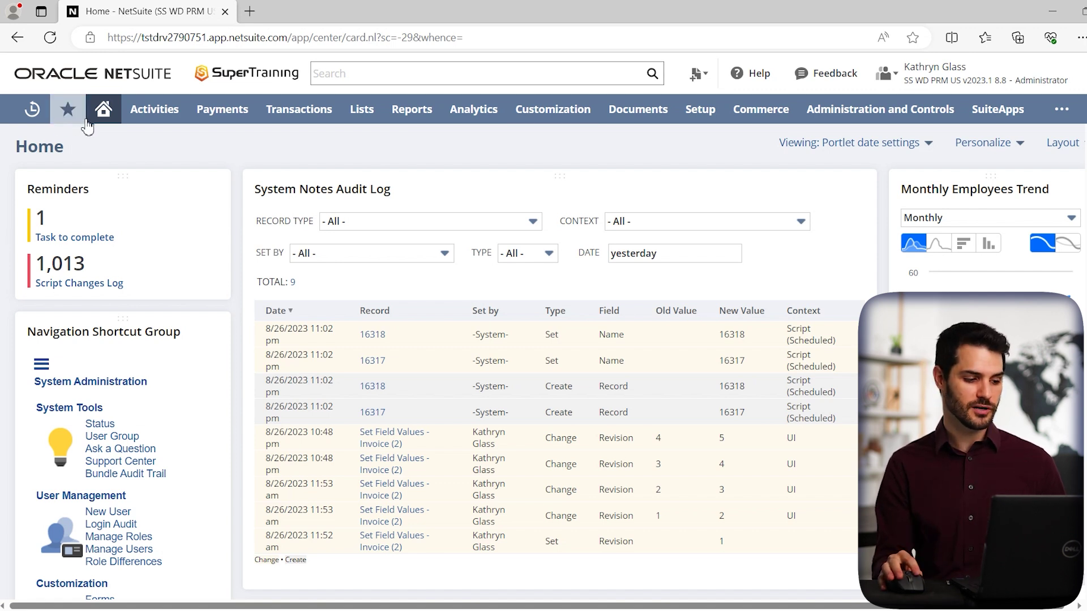
{"action": "mouse_move", "coordinate": [78, 123]}
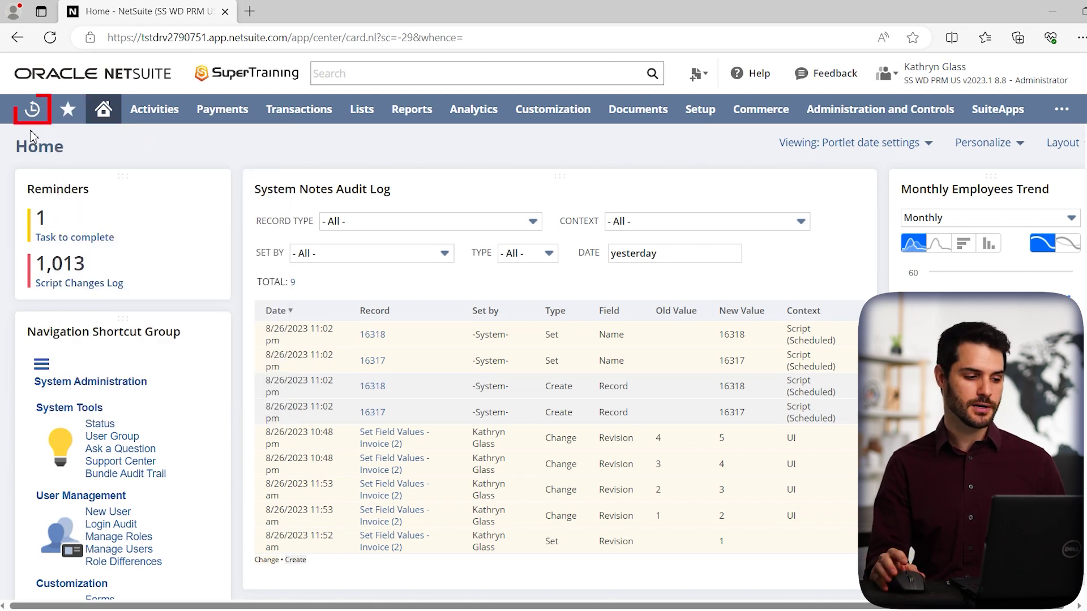
{"action": "mouse_move", "coordinate": [32, 125]}
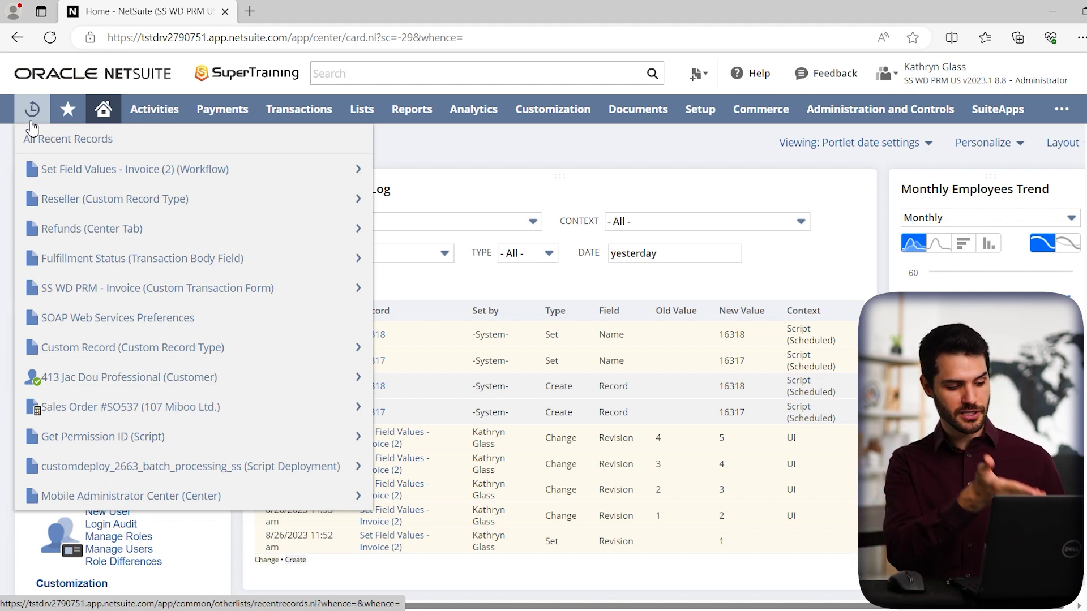
{"action": "mouse_move", "coordinate": [102, 379]}
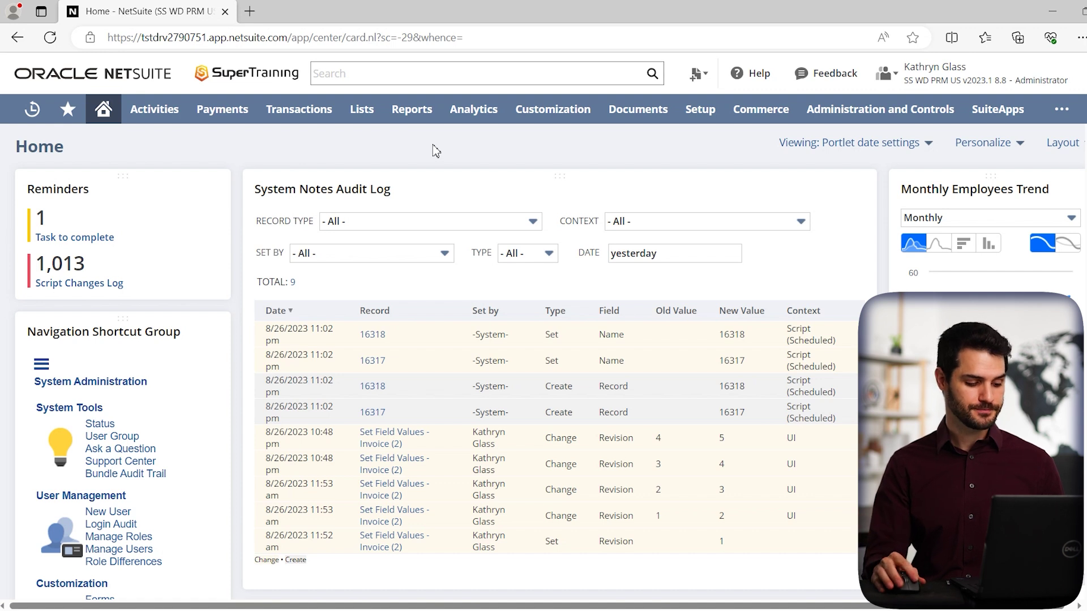
Step: Start a new sales order record
{"action": "mouse_move", "coordinate": [696, 75]}
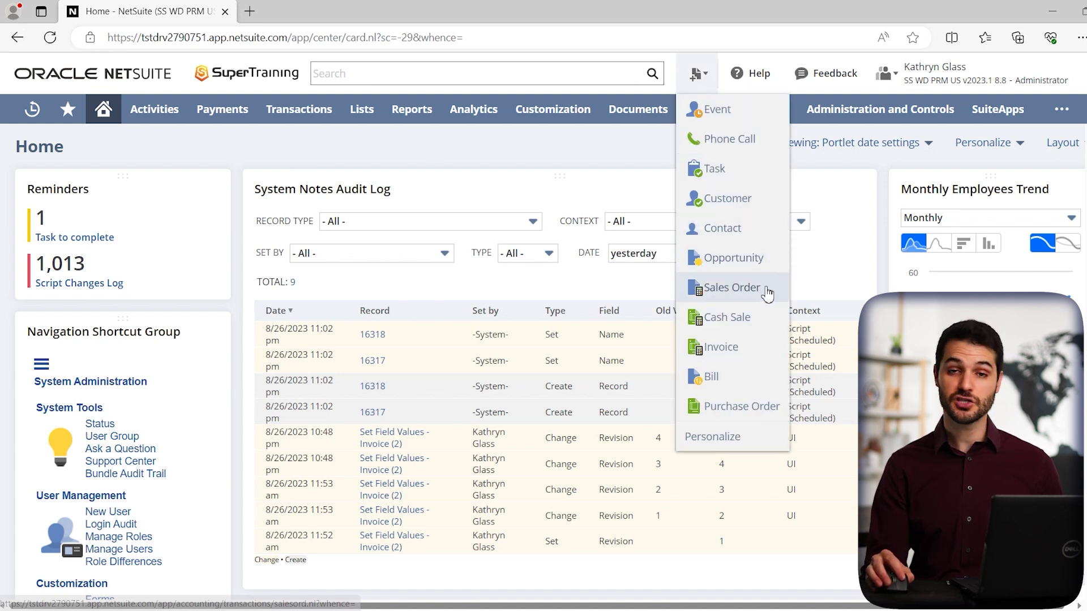
{"action": "left_click", "coordinate": [731, 288]}
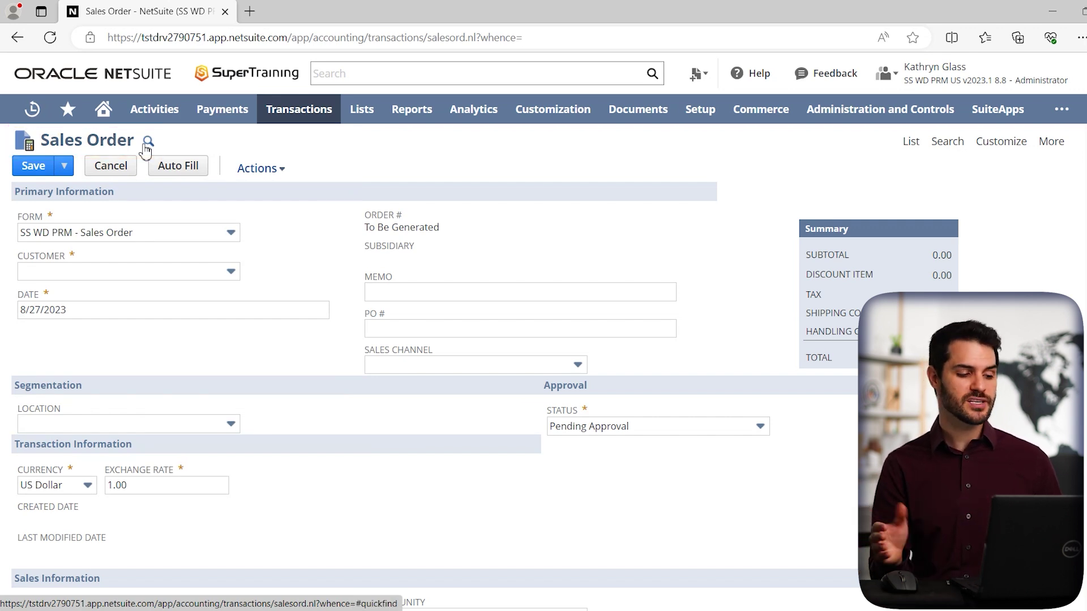
Step: Examine the blank sales order form, from its Primary Information fields down to the item lines and subtabs
{"action": "mouse_move", "coordinate": [65, 165]}
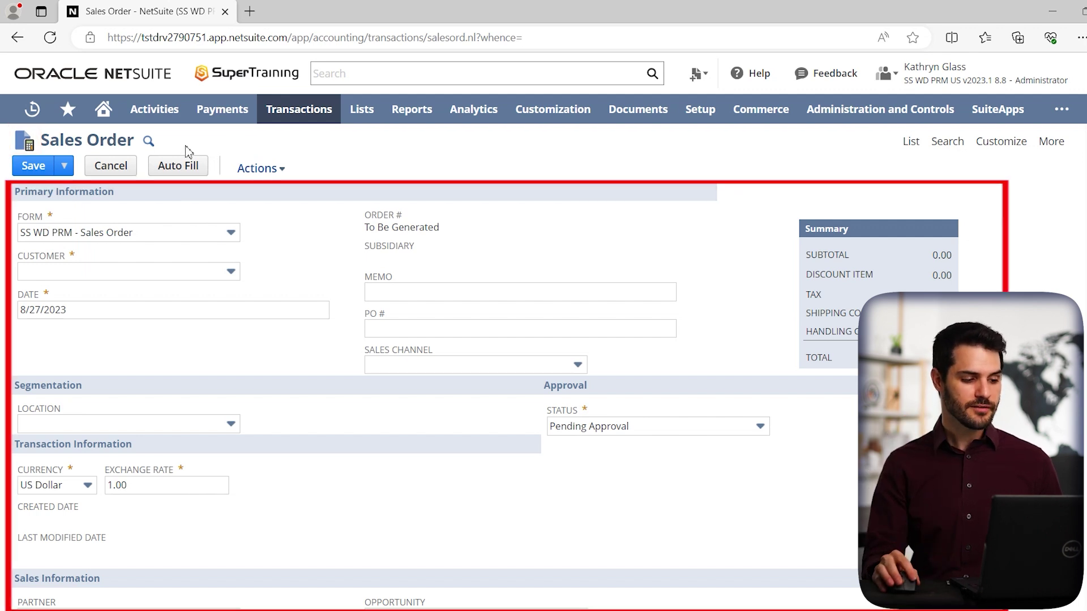
{"action": "scroll", "coordinate": [343, 167], "scroll_direction": "down", "scroll_amount": 6}
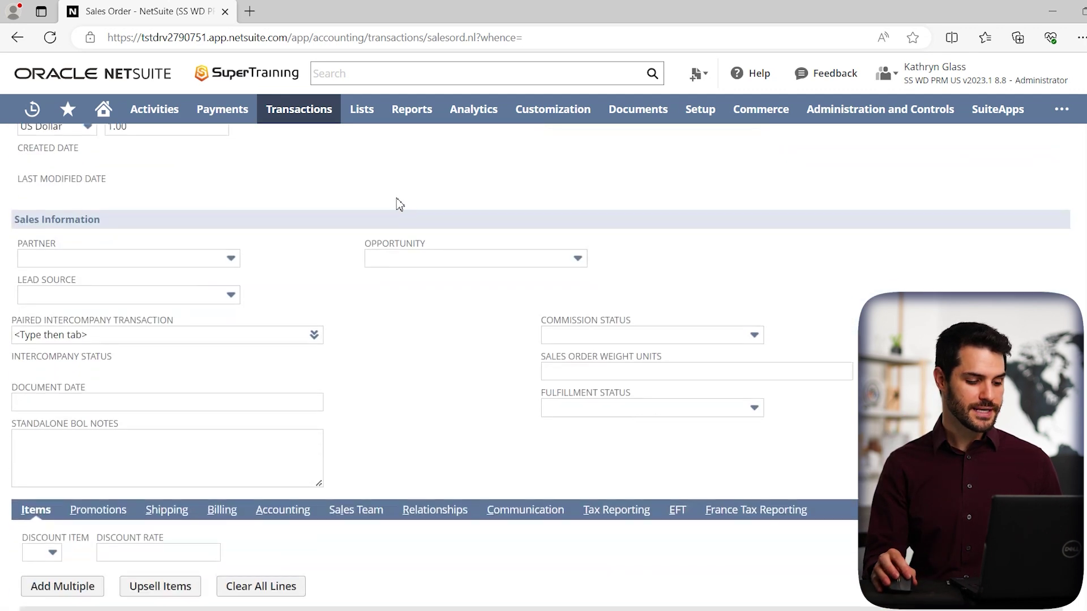
{"action": "scroll", "coordinate": [400, 204], "scroll_direction": "down", "scroll_amount": 3}
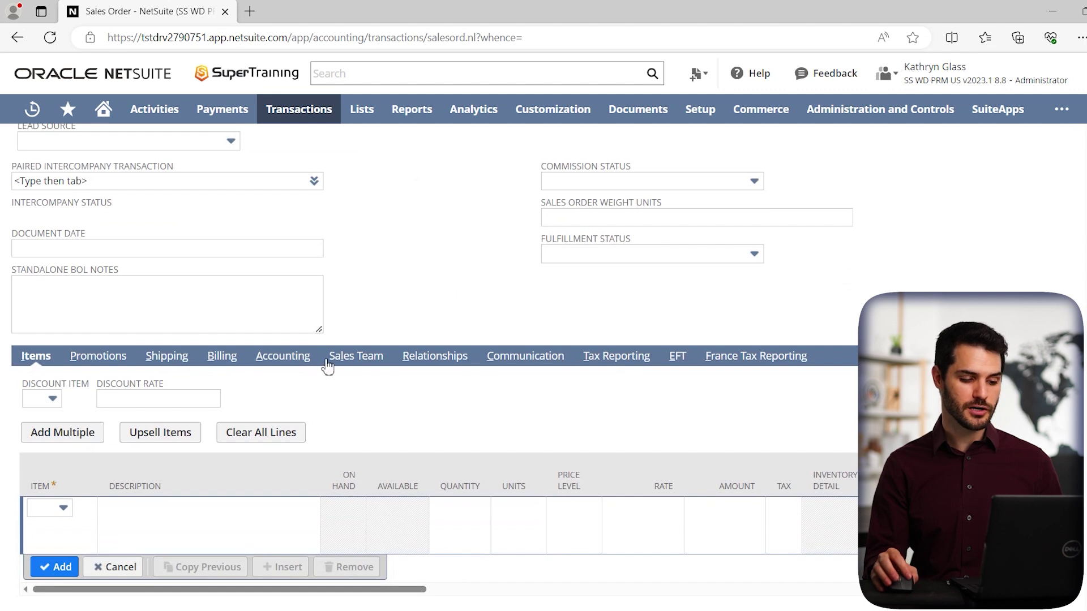
{"action": "scroll", "coordinate": [451, 320], "scroll_direction": "up", "scroll_amount": 4}
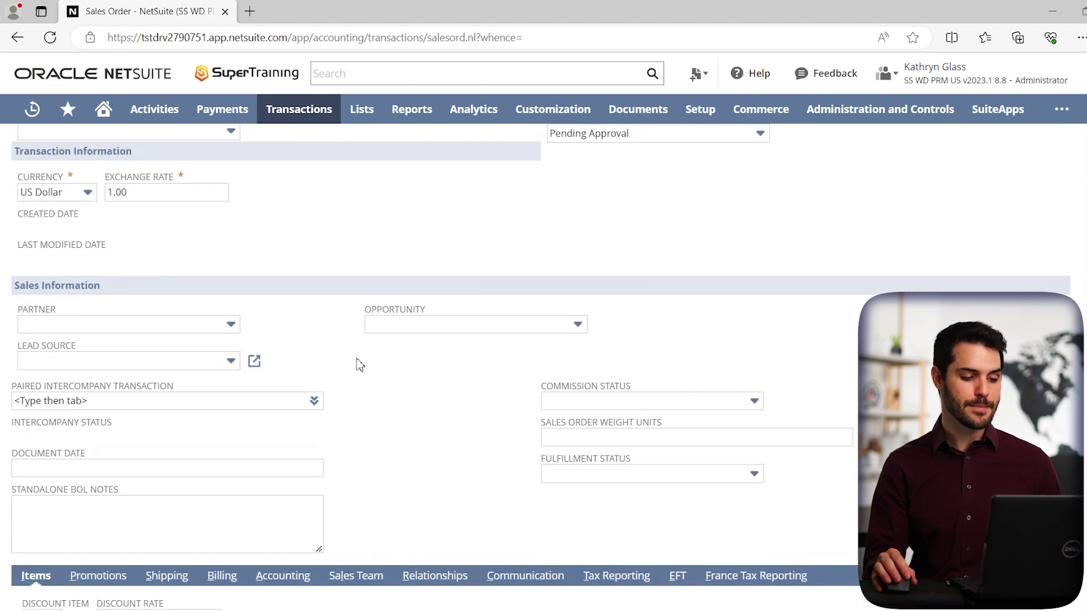
{"action": "scroll", "coordinate": [357, 364], "scroll_direction": "up", "scroll_amount": 5}
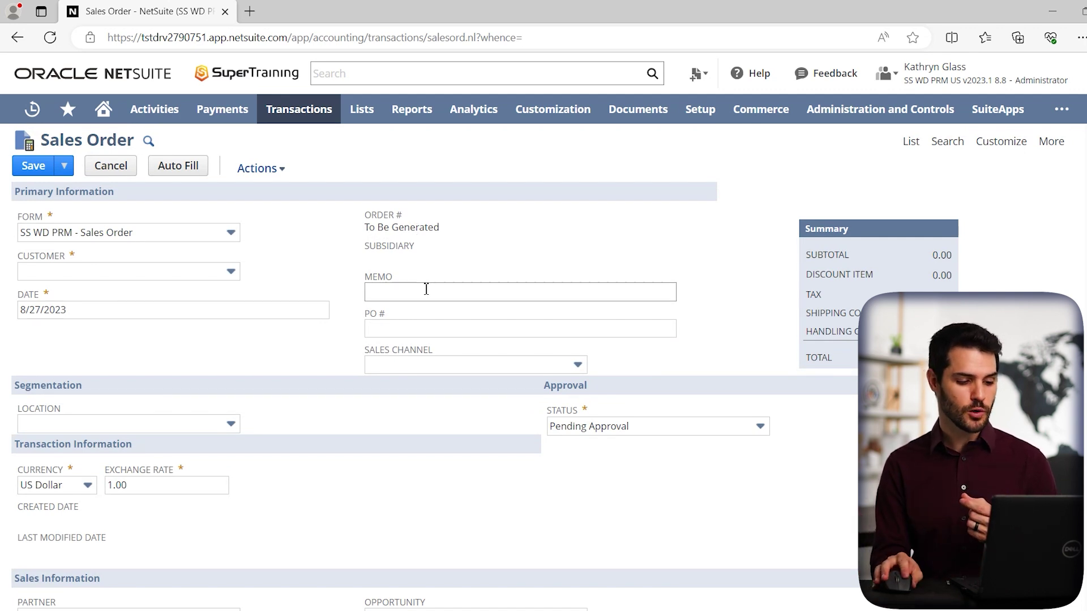
{"action": "left_click", "coordinate": [240, 307]}
{"action": "left_click", "coordinate": [294, 259]}
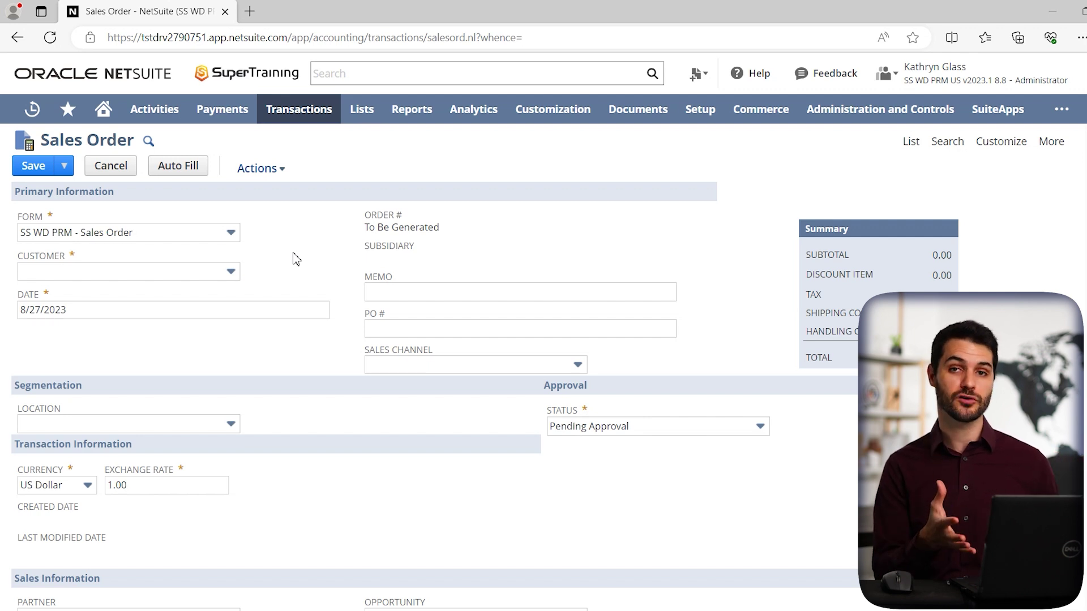
{"action": "scroll", "coordinate": [300, 249], "scroll_direction": "down", "scroll_amount": 1}
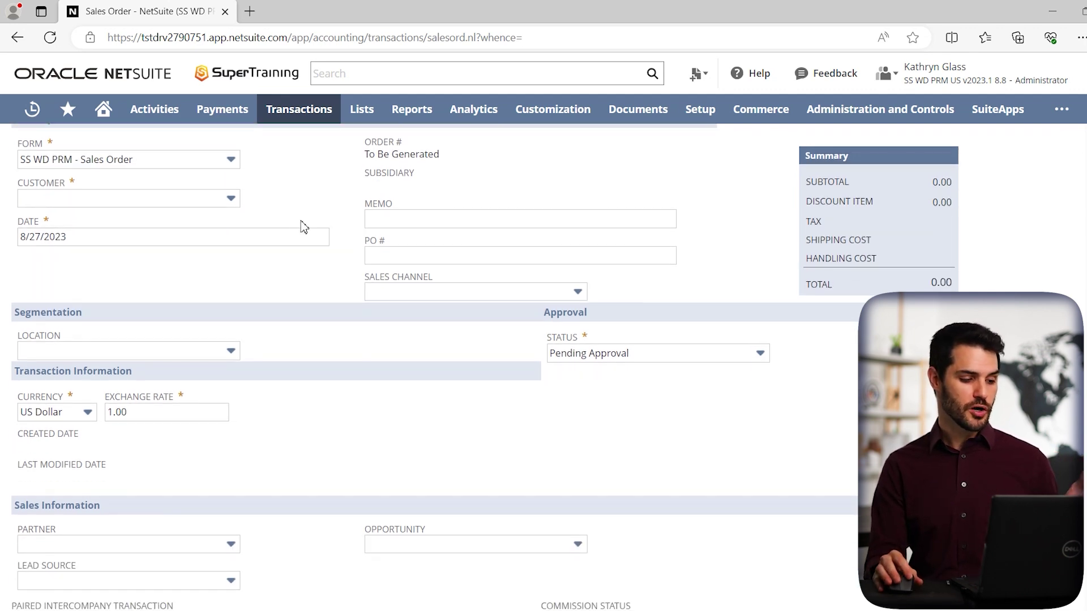
{"action": "scroll", "coordinate": [169, 221], "scroll_direction": "up", "scroll_amount": 1}
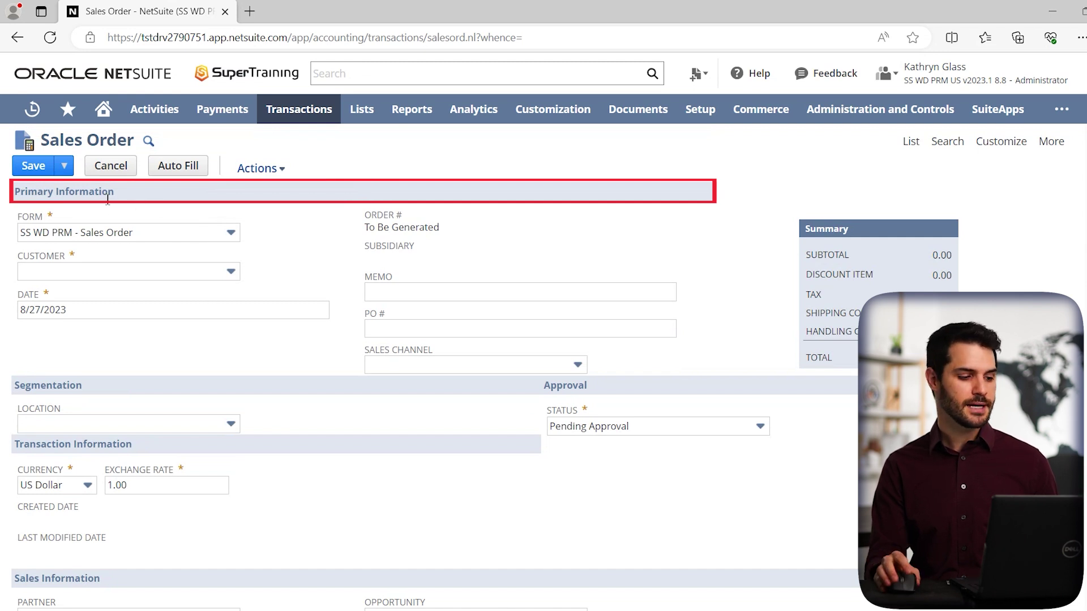
Step: Review the blank sales order down to its item lines, then view the Promotions, Shipping and Billing subtabs
{"action": "scroll", "coordinate": [116, 202], "scroll_direction": "down", "scroll_amount": 3}
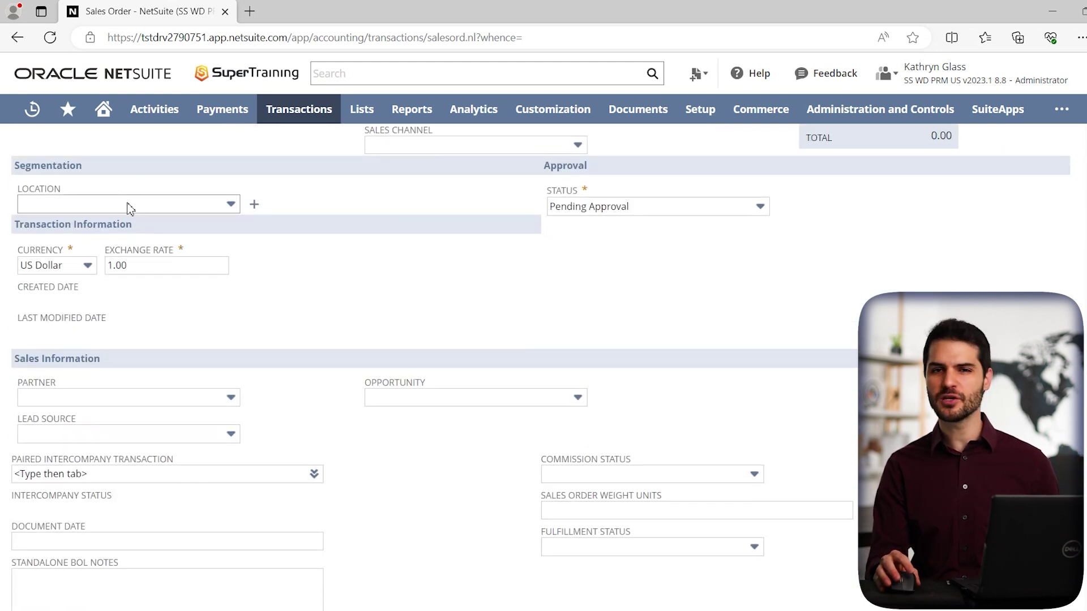
{"action": "scroll", "coordinate": [142, 209], "scroll_direction": "down", "scroll_amount": 2}
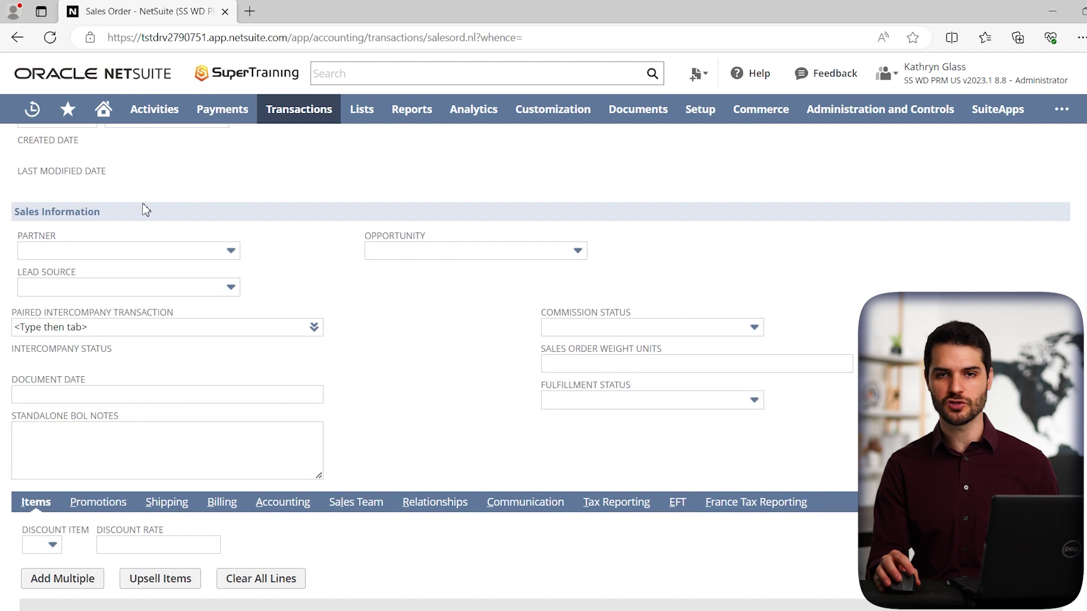
{"action": "scroll", "coordinate": [148, 207], "scroll_direction": "down", "scroll_amount": 2}
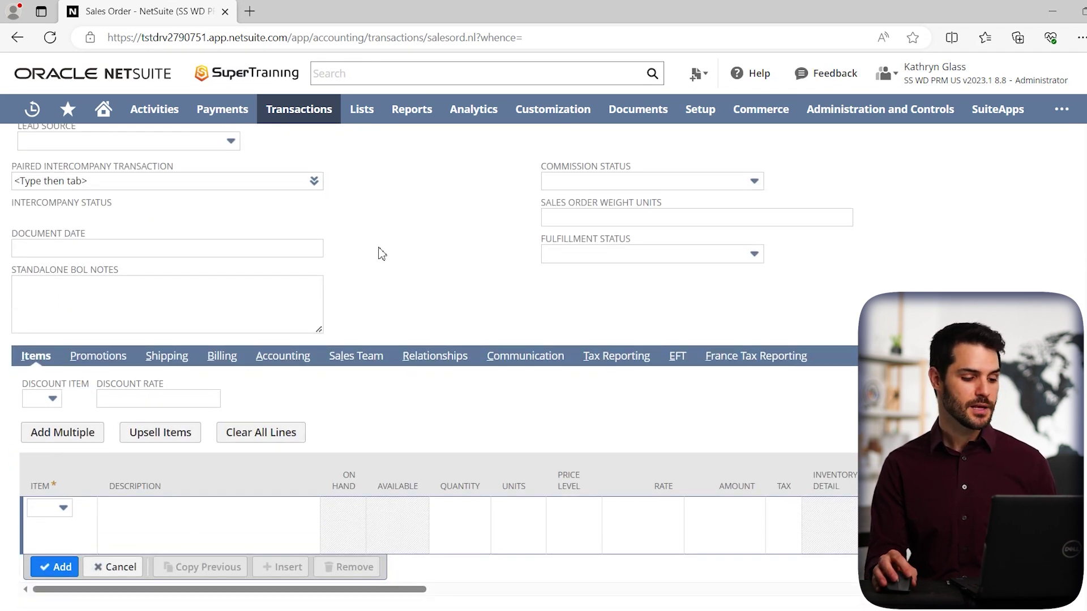
{"action": "scroll", "coordinate": [381, 254], "scroll_direction": "down", "scroll_amount": 1}
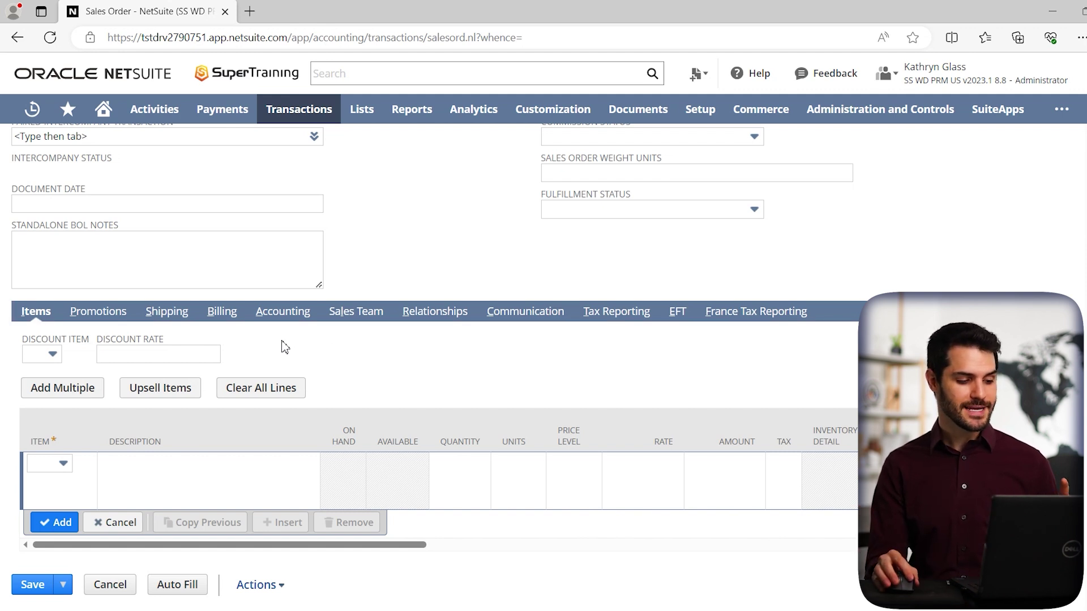
{"action": "left_click", "coordinate": [98, 313]}
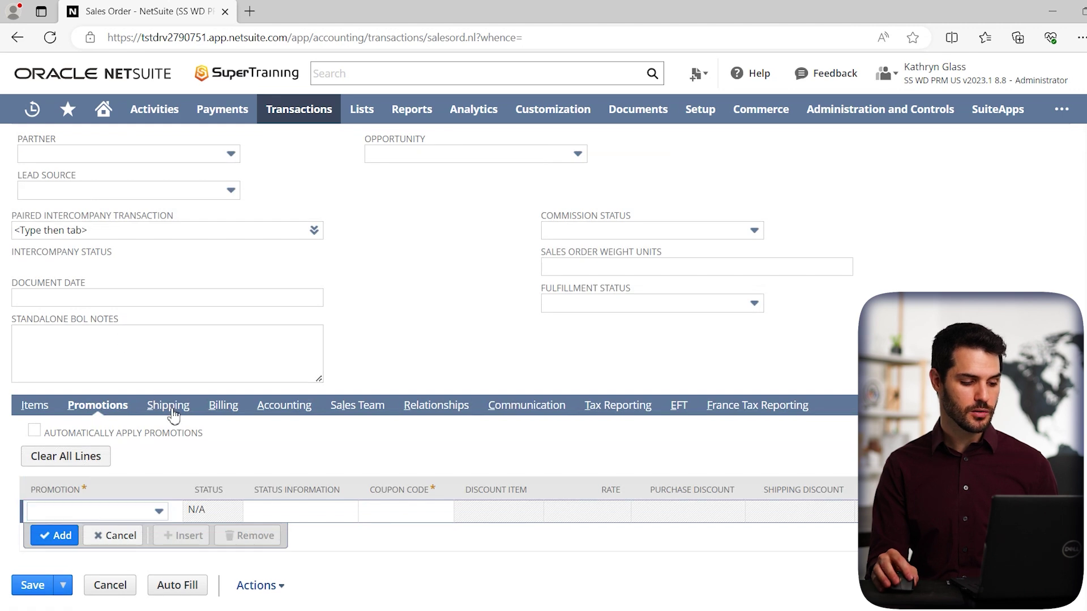
{"action": "left_click", "coordinate": [170, 410]}
{"action": "left_click", "coordinate": [228, 415]}
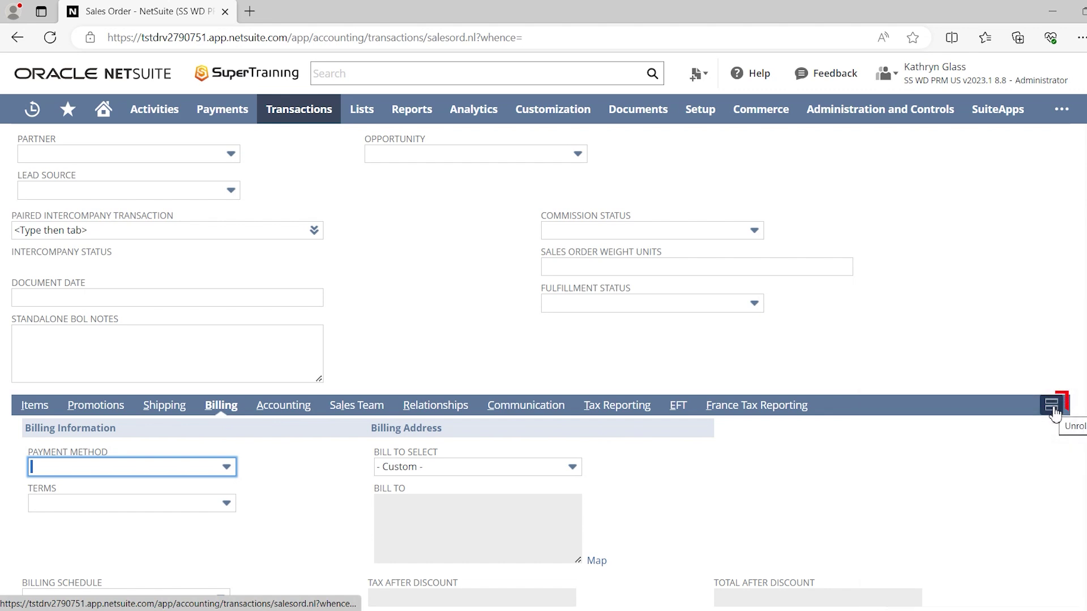
Step: Unroll the sales order's subtabs into one continuous page and look through the stacked Items and Promotions sections
{"action": "left_click", "coordinate": [1054, 413]}
{"action": "left_click", "coordinate": [622, 118]}
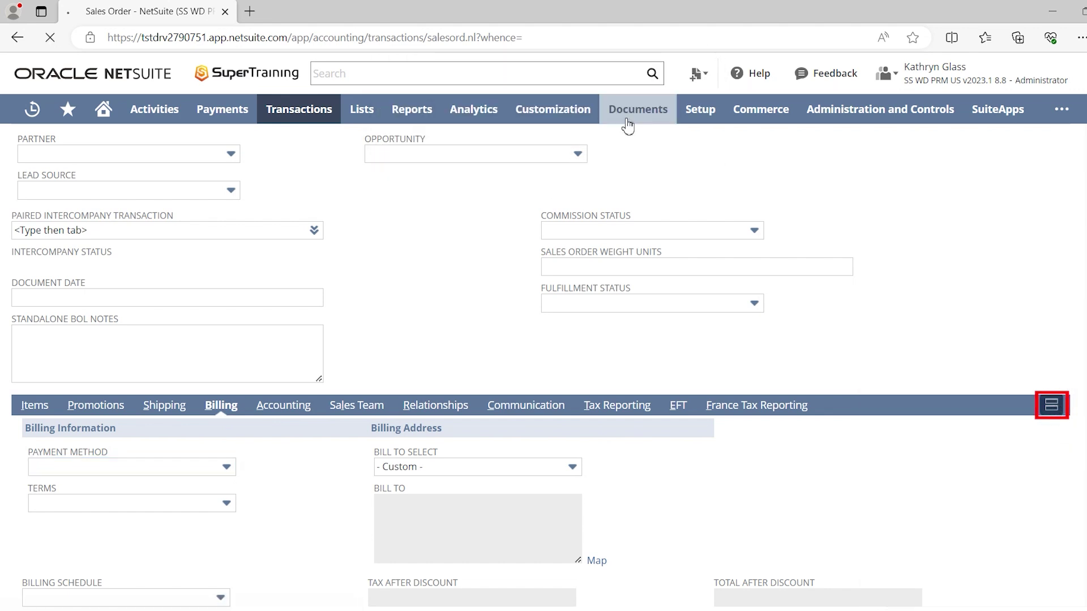
{"action": "mouse_move", "coordinate": [628, 126]}
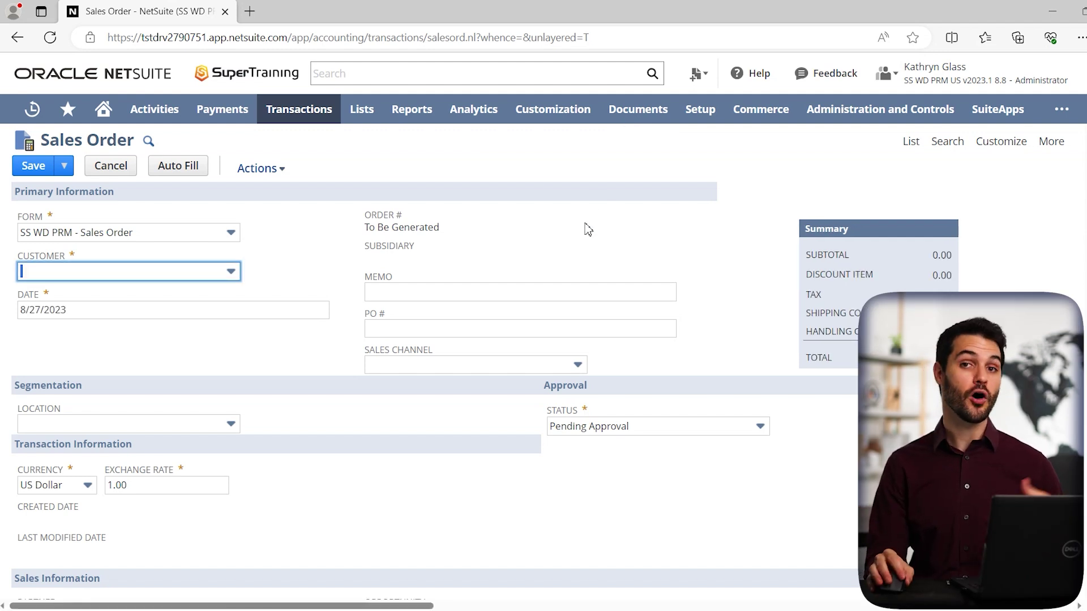
{"action": "scroll", "coordinate": [589, 226], "scroll_direction": "down", "scroll_amount": 5}
{"action": "scroll", "coordinate": [588, 227], "scroll_direction": "down", "scroll_amount": 9}
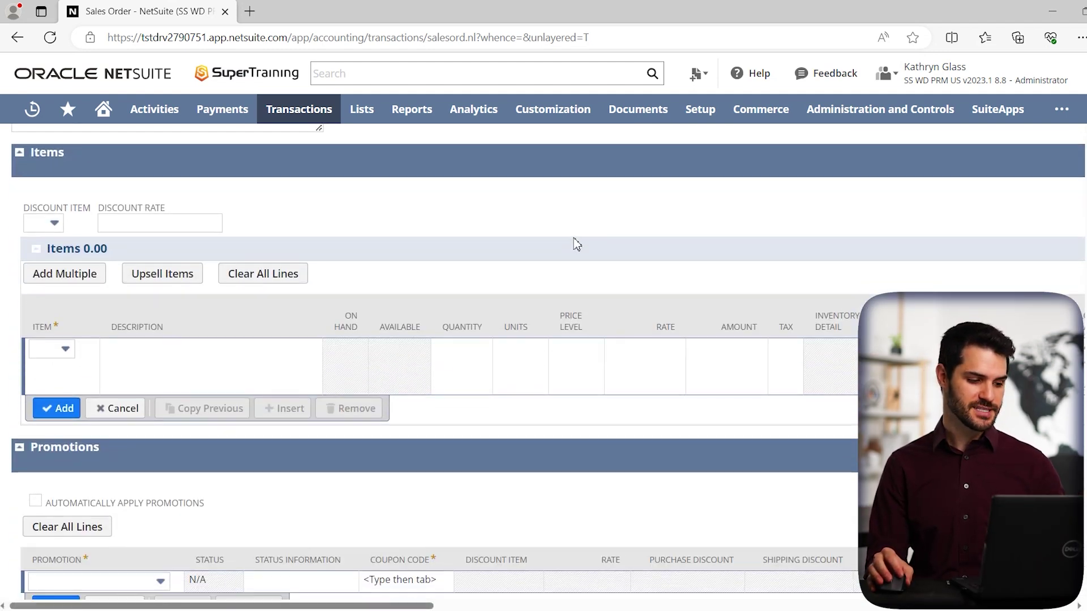
Step: Collapse all unrolled sections, then restore the tabbed subtab layout, agreeing to leave the page
{"action": "scroll", "coordinate": [576, 245], "scroll_direction": "up", "scroll_amount": 4}
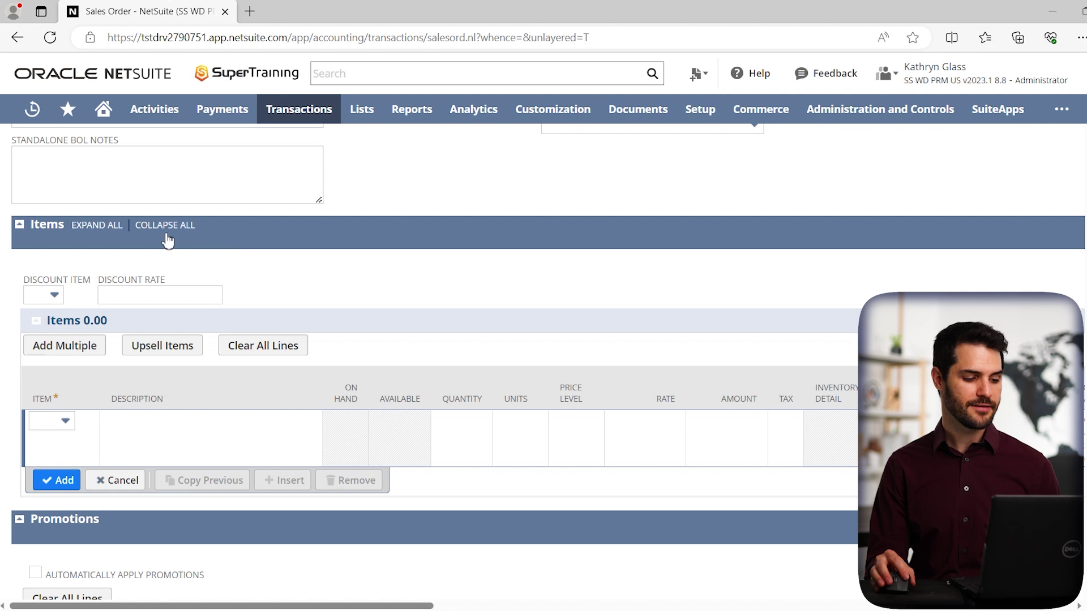
{"action": "left_click", "coordinate": [154, 226]}
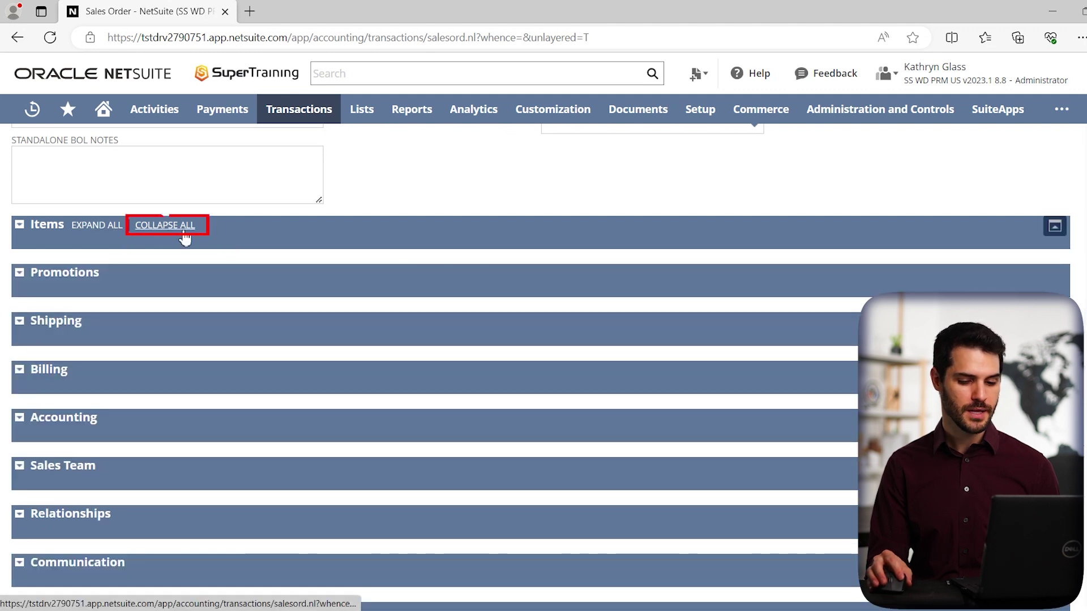
{"action": "left_click", "coordinate": [1055, 227]}
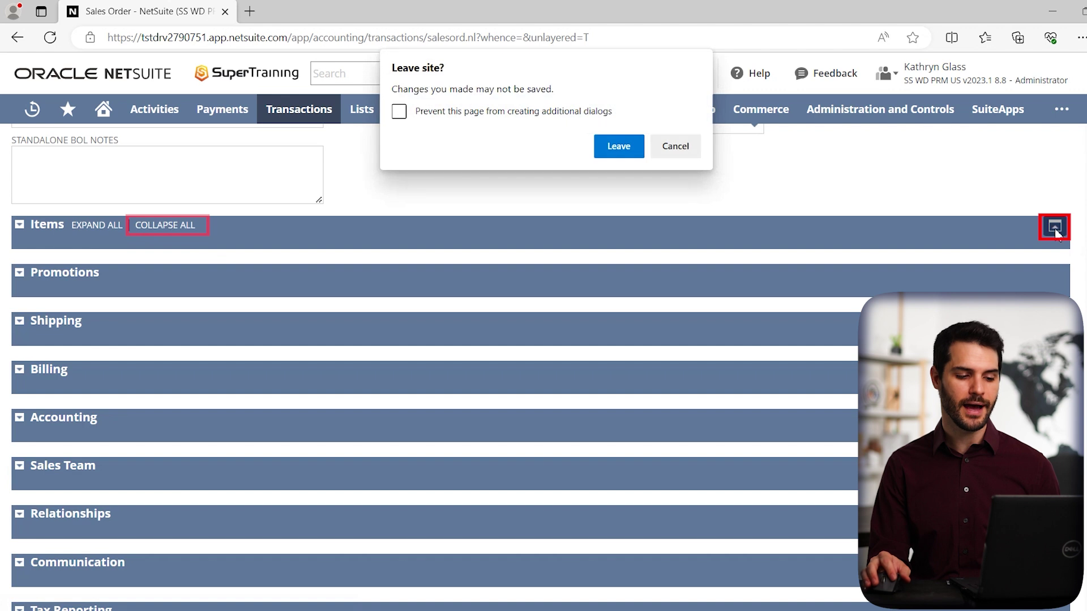
{"action": "left_click", "coordinate": [618, 146]}
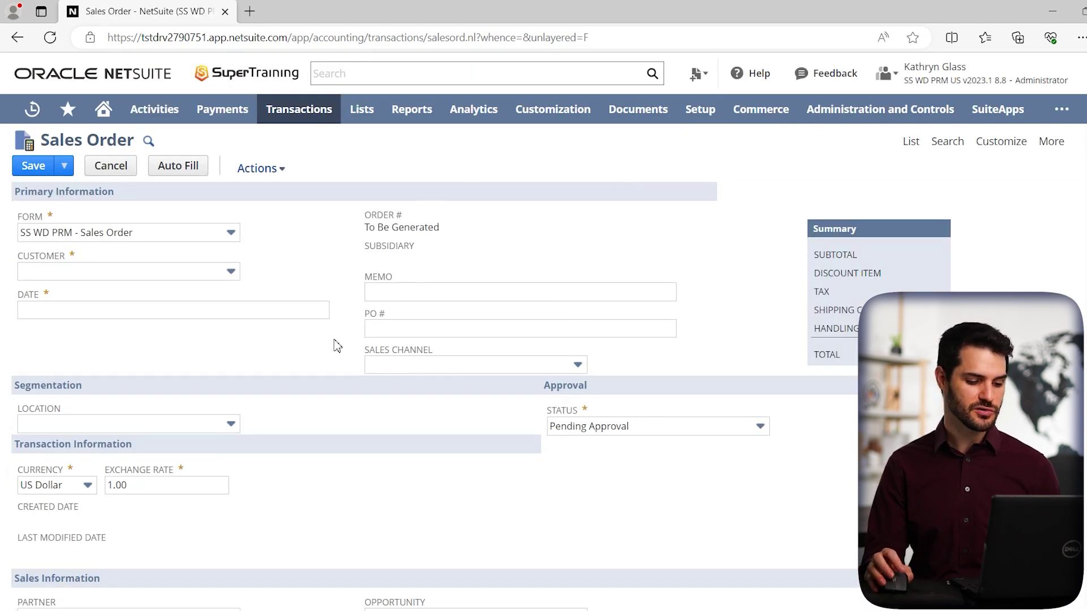
Step: View the Communication subtab of the sales order with its Messages options, then return to the Items subtab
{"action": "scroll", "coordinate": [348, 344], "scroll_direction": "down", "scroll_amount": 10}
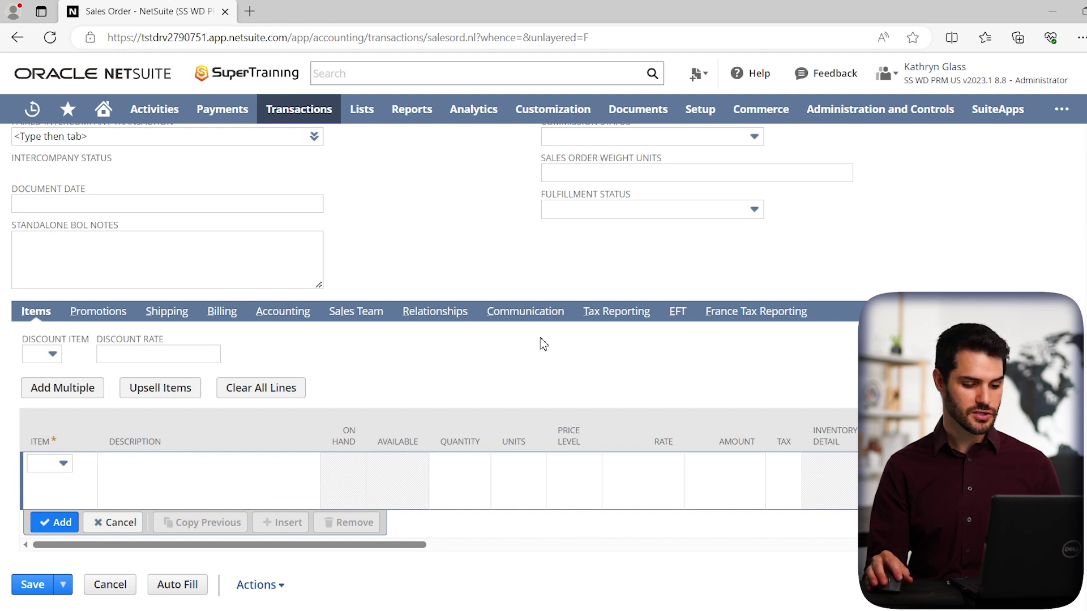
{"action": "left_click", "coordinate": [519, 314]}
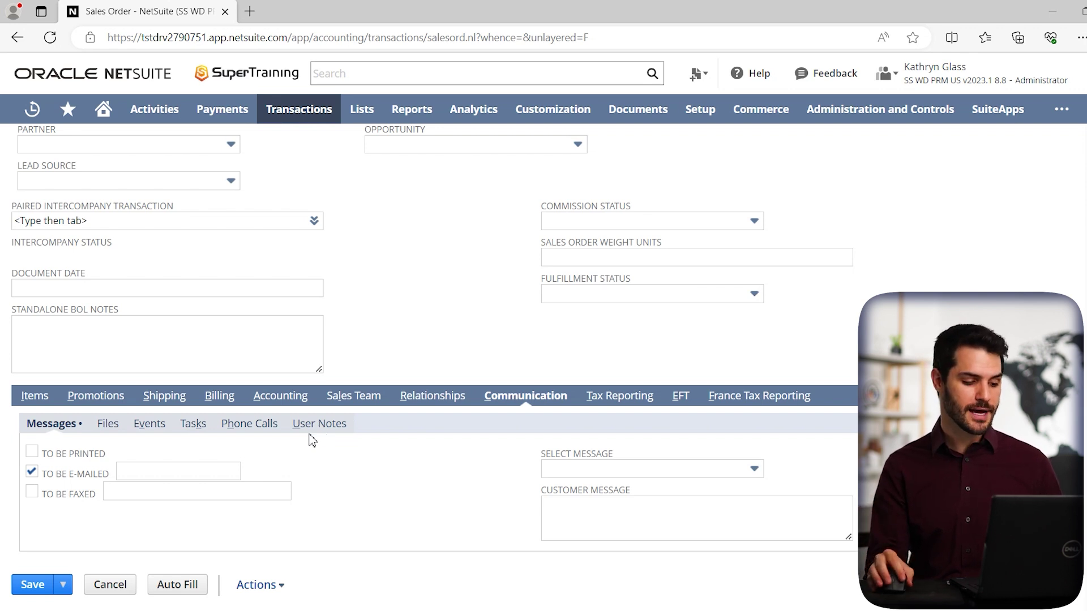
{"action": "left_click", "coordinate": [36, 397]}
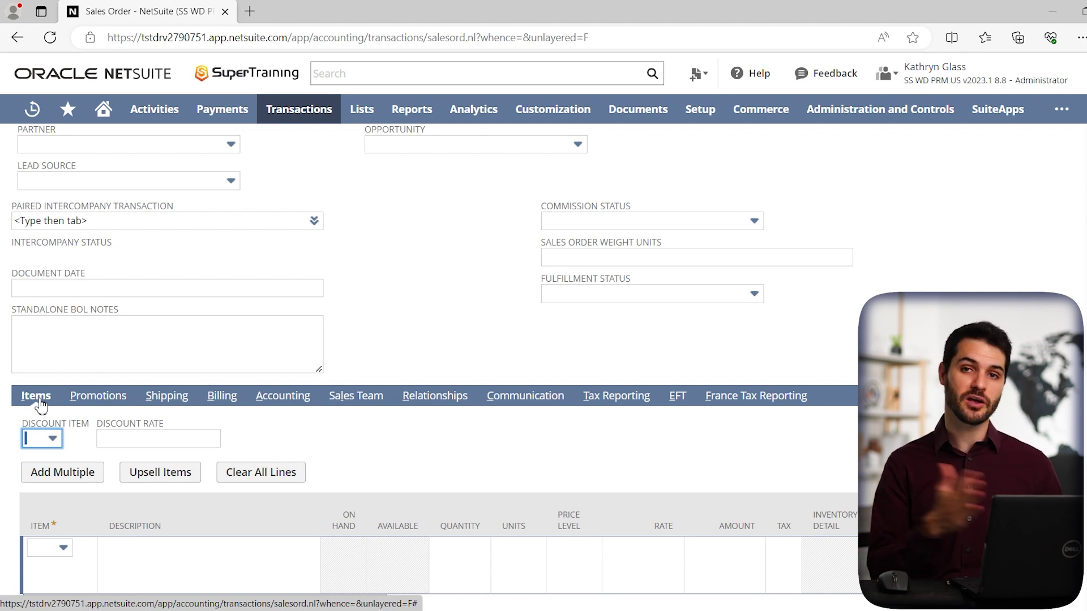
Step: Examine which sales order fields are marked as required, from Form, Customer and Date down to the item line
{"action": "scroll", "coordinate": [407, 327], "scroll_direction": "up", "scroll_amount": 4}
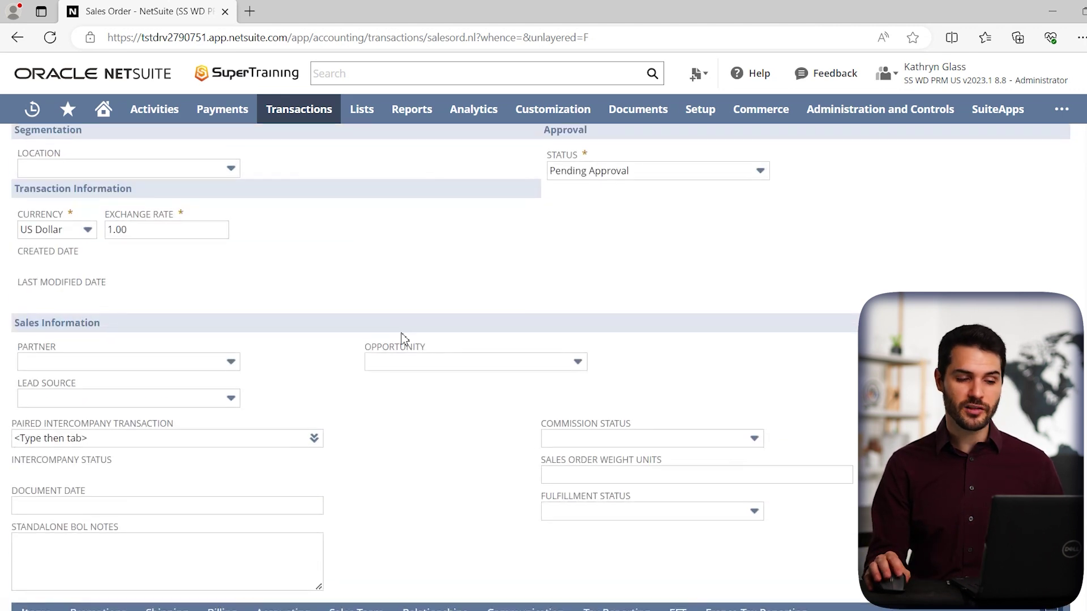
{"action": "scroll", "coordinate": [396, 418], "scroll_direction": "up", "scroll_amount": 5}
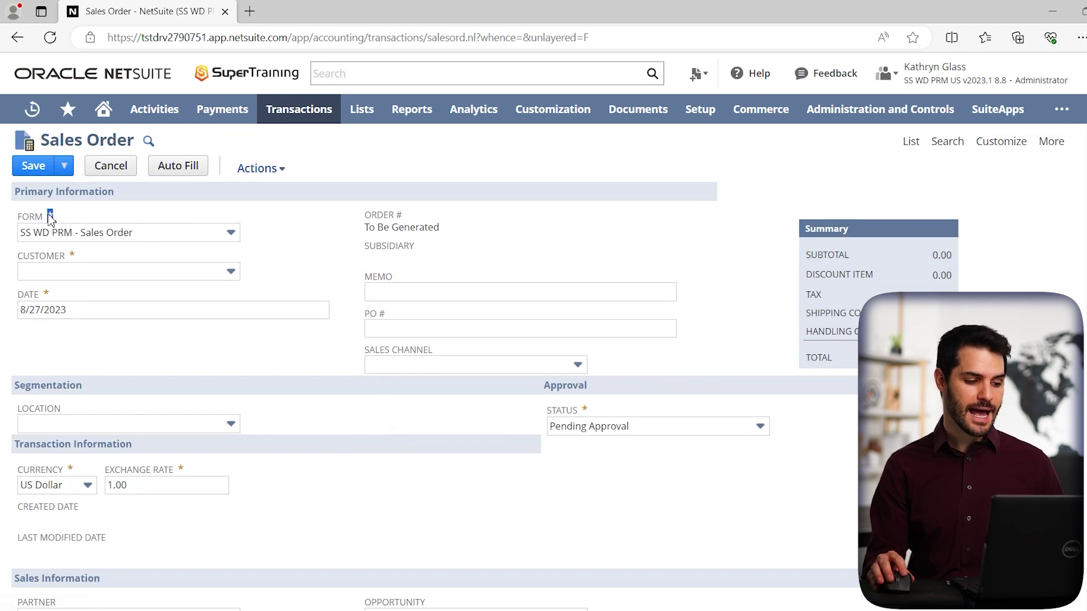
{"action": "left_click", "coordinate": [129, 220]}
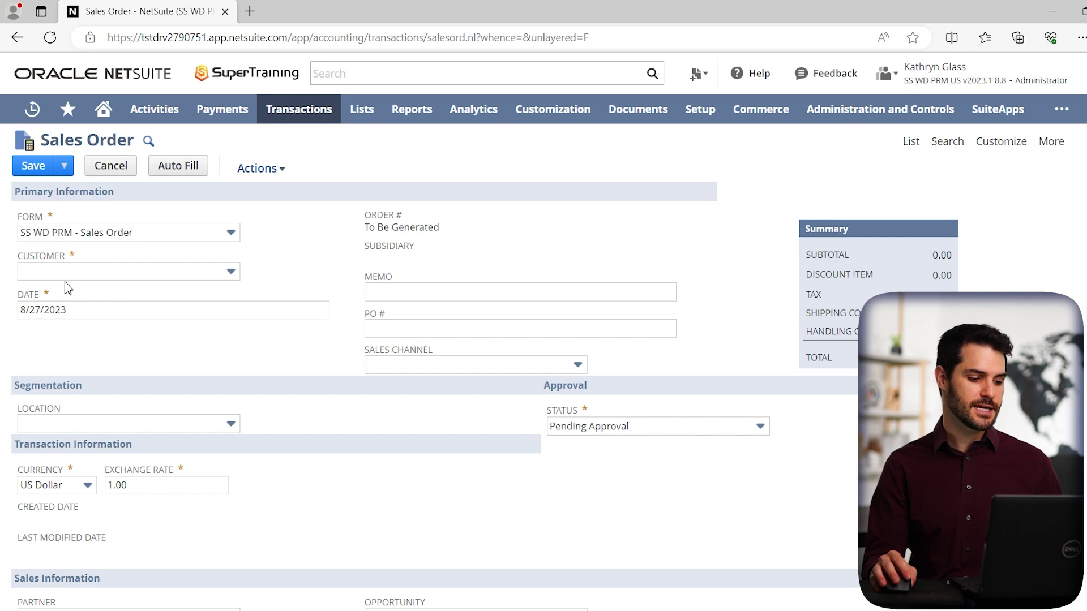
{"action": "scroll", "coordinate": [181, 318], "scroll_direction": "down", "scroll_amount": 1}
{"action": "scroll", "coordinate": [544, 364], "scroll_direction": "down", "scroll_amount": 5}
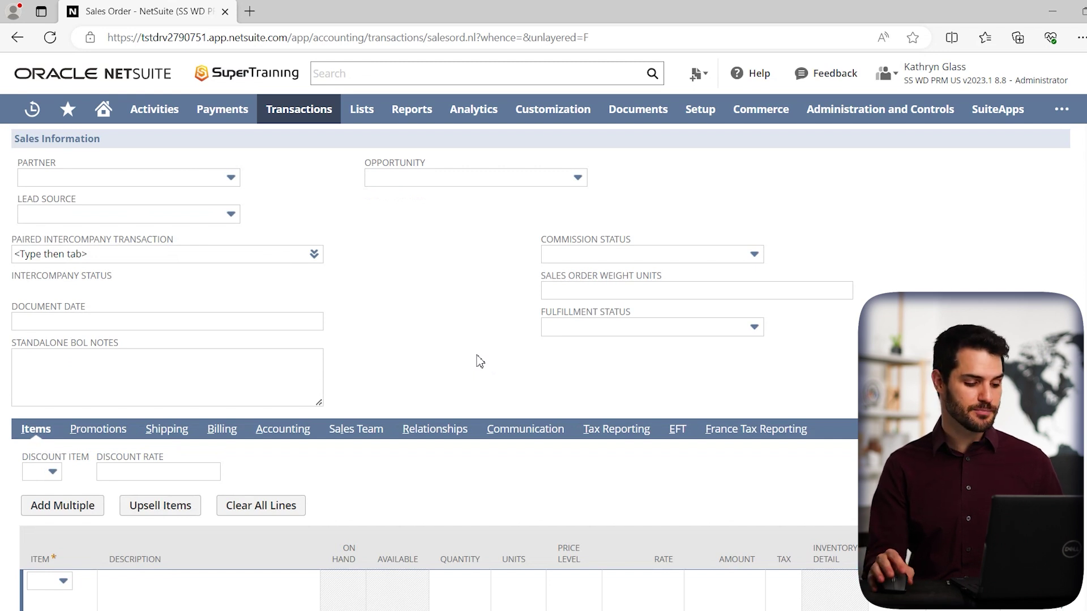
{"action": "scroll", "coordinate": [475, 360], "scroll_direction": "down", "scroll_amount": 1}
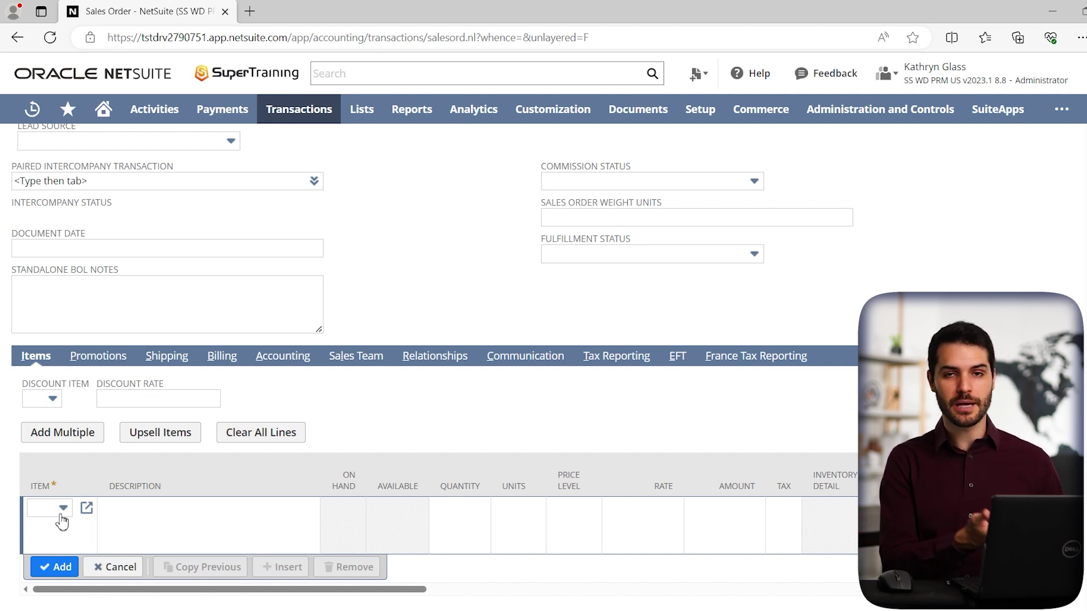
{"action": "scroll", "coordinate": [32, 542], "scroll_direction": "down", "scroll_amount": 1}
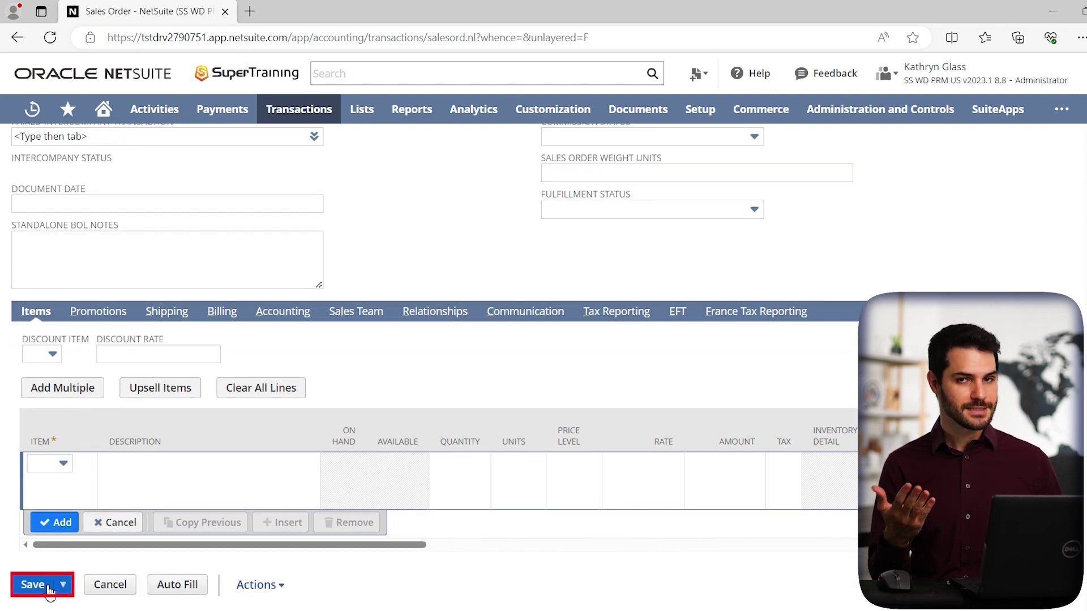
{"action": "scroll", "coordinate": [327, 446], "scroll_direction": "up", "scroll_amount": 5}
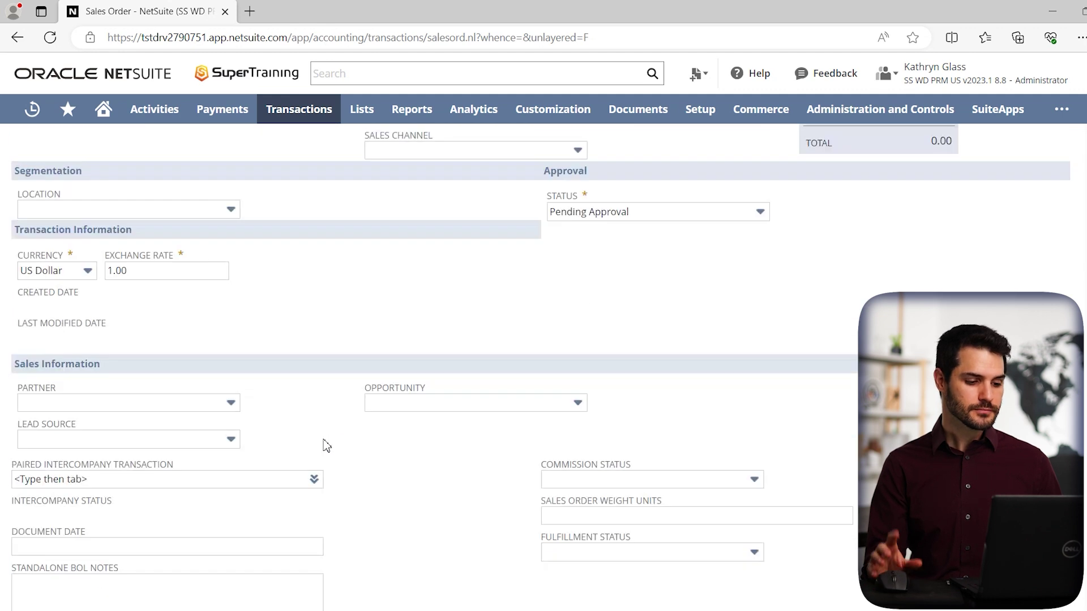
Step: Look through the sales order forms available for the Form field and dismiss the choices without changing it
{"action": "scroll", "coordinate": [327, 445], "scroll_direction": "up", "scroll_amount": 6}
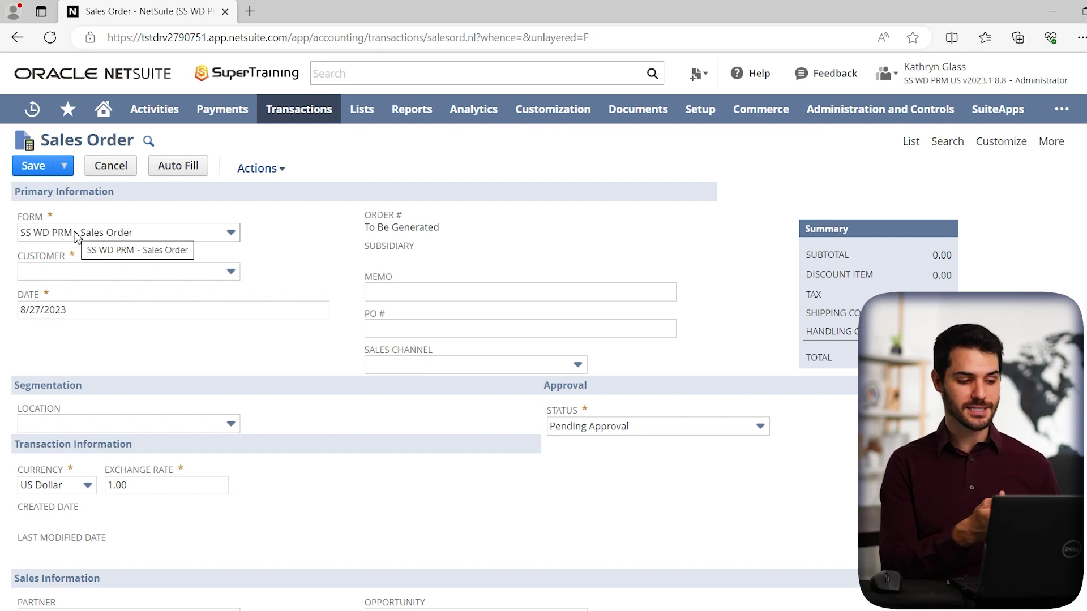
{"action": "left_click", "coordinate": [77, 233]}
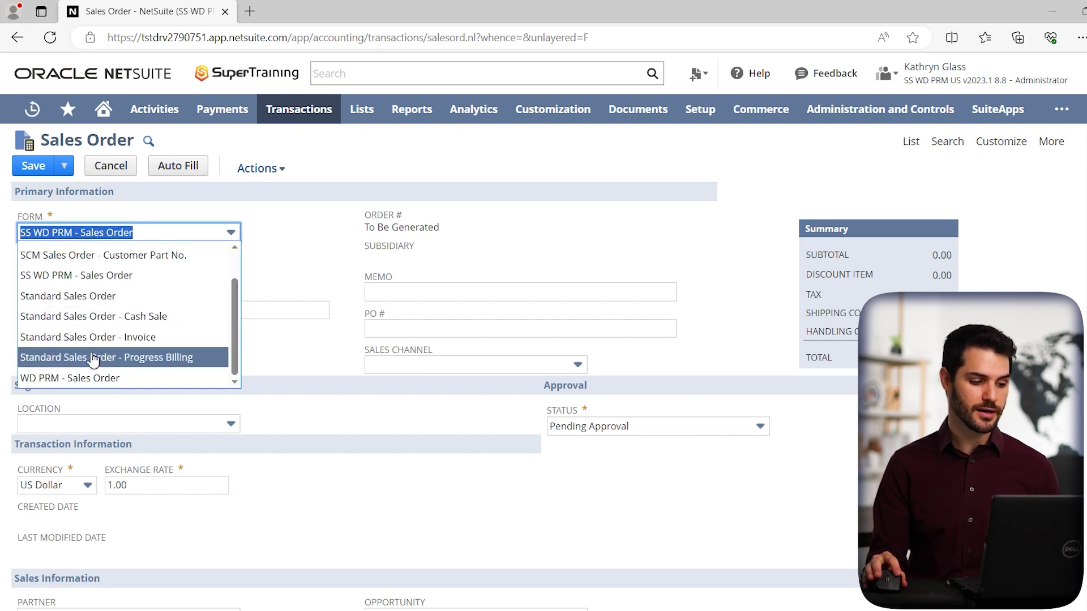
{"action": "left_click", "coordinate": [143, 201]}
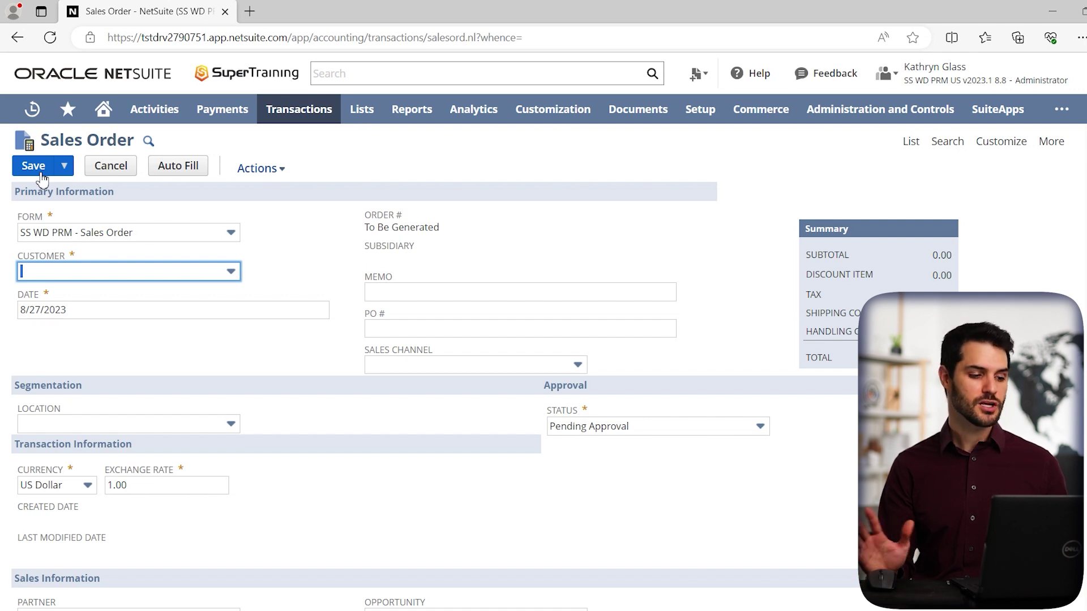
Step: Return to the Home dashboard and browse the available report categories, from Financial through Forecast
{"action": "left_click", "coordinate": [111, 113]}
{"action": "left_click", "coordinate": [628, 120]}
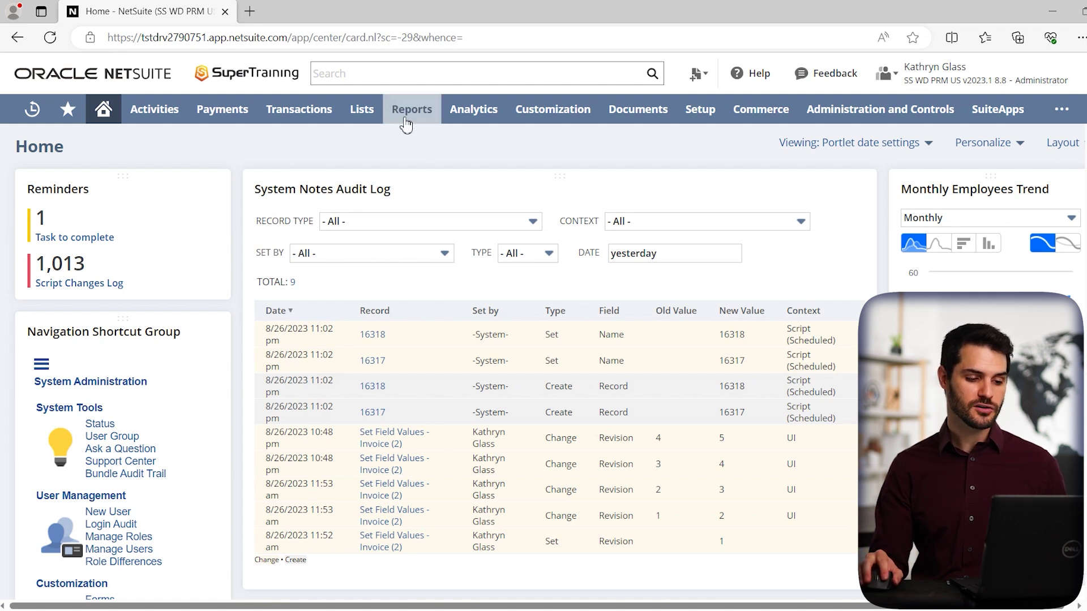
{"action": "mouse_move", "coordinate": [410, 119]}
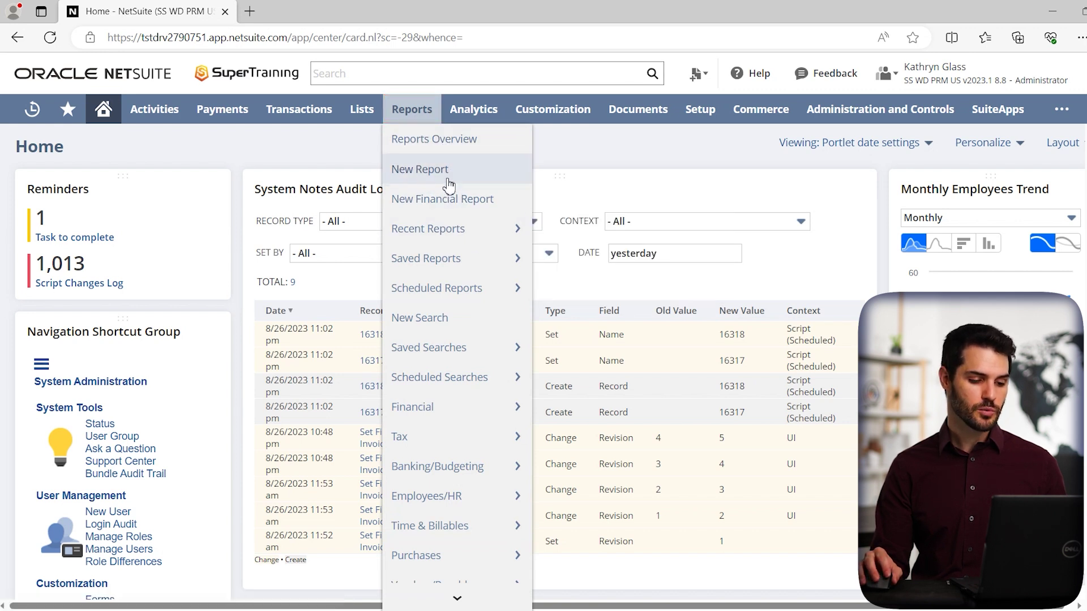
{"action": "scroll", "coordinate": [449, 184], "scroll_direction": "down", "scroll_amount": 4}
{"action": "mouse_move", "coordinate": [457, 218]}
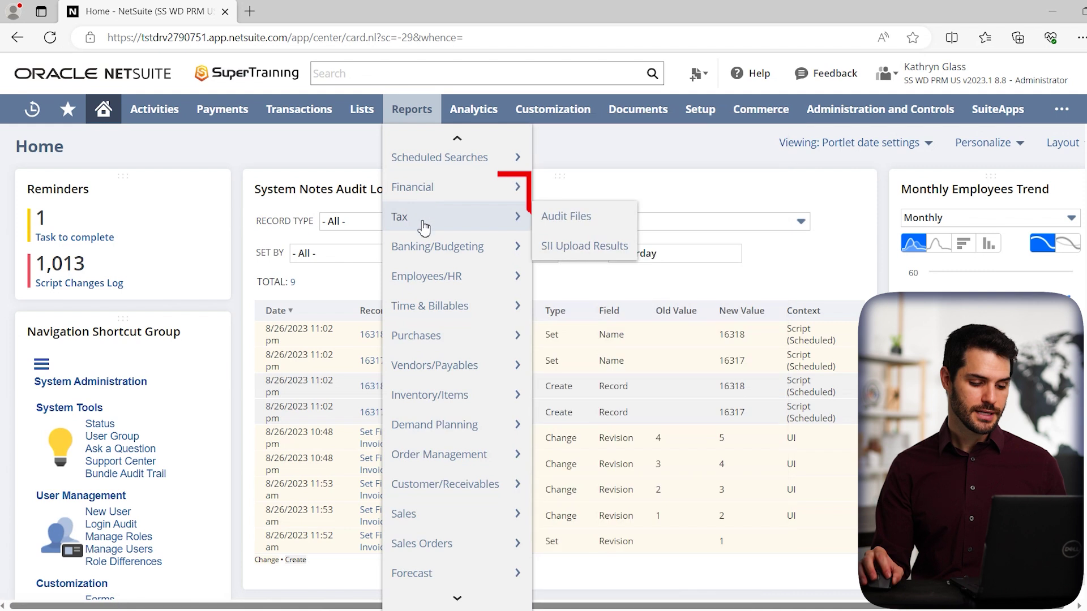
{"action": "mouse_move", "coordinate": [427, 572]}
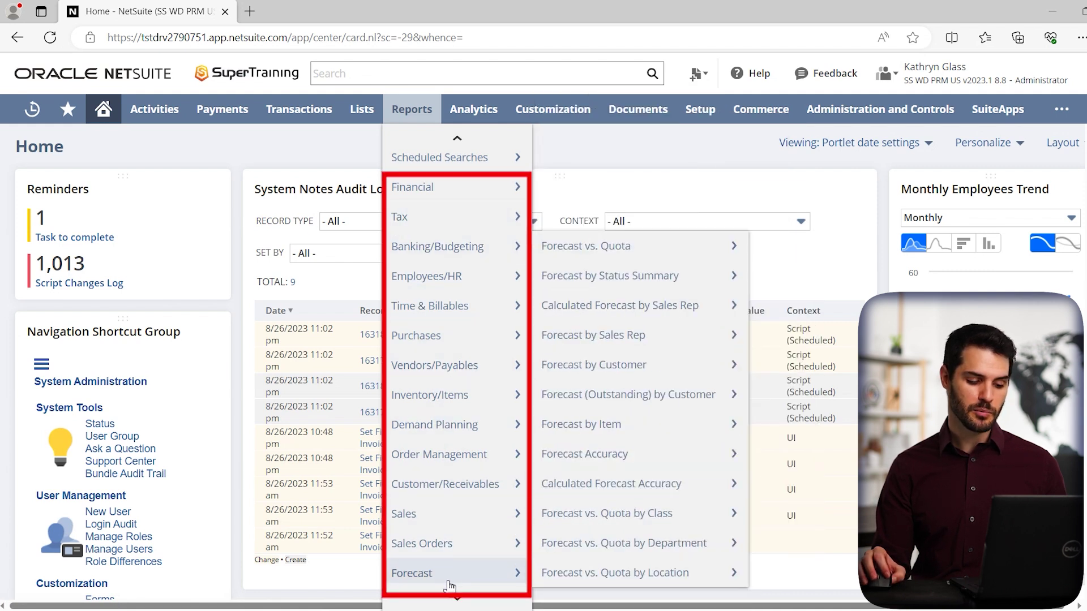
{"action": "mouse_move", "coordinate": [460, 556]}
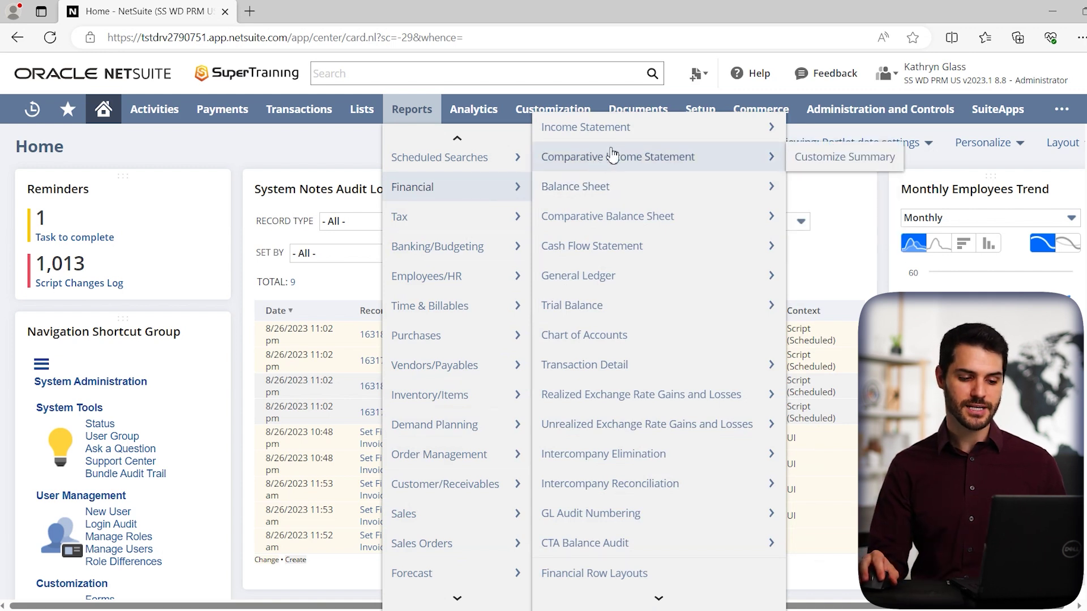
Step: Look over the available financial reports and open the Income Statement
{"action": "mouse_move", "coordinate": [641, 141]}
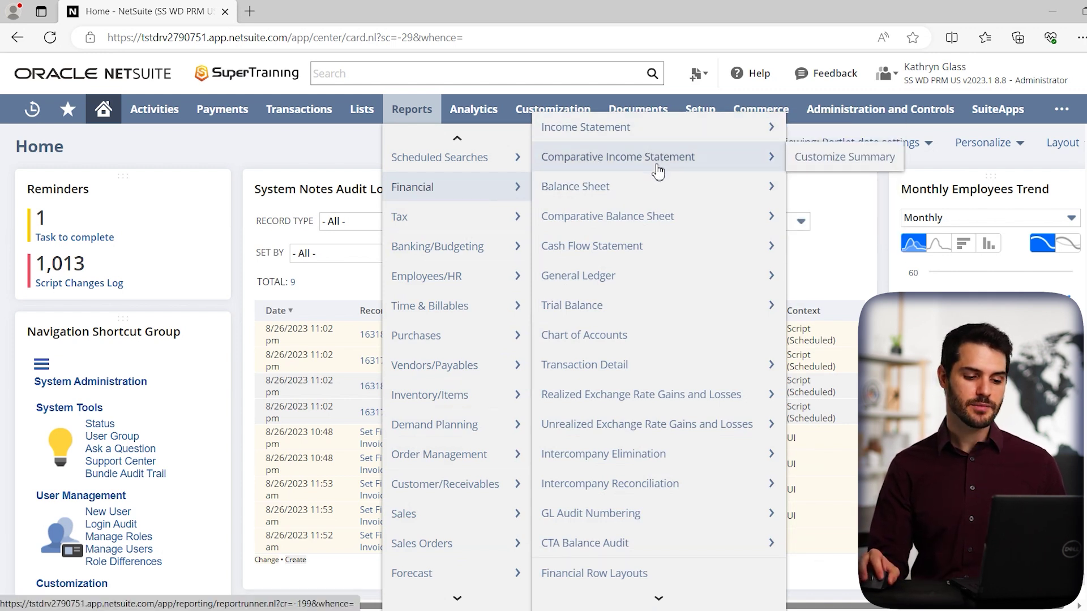
{"action": "mouse_move", "coordinate": [648, 197]}
{"action": "mouse_move", "coordinate": [652, 221]}
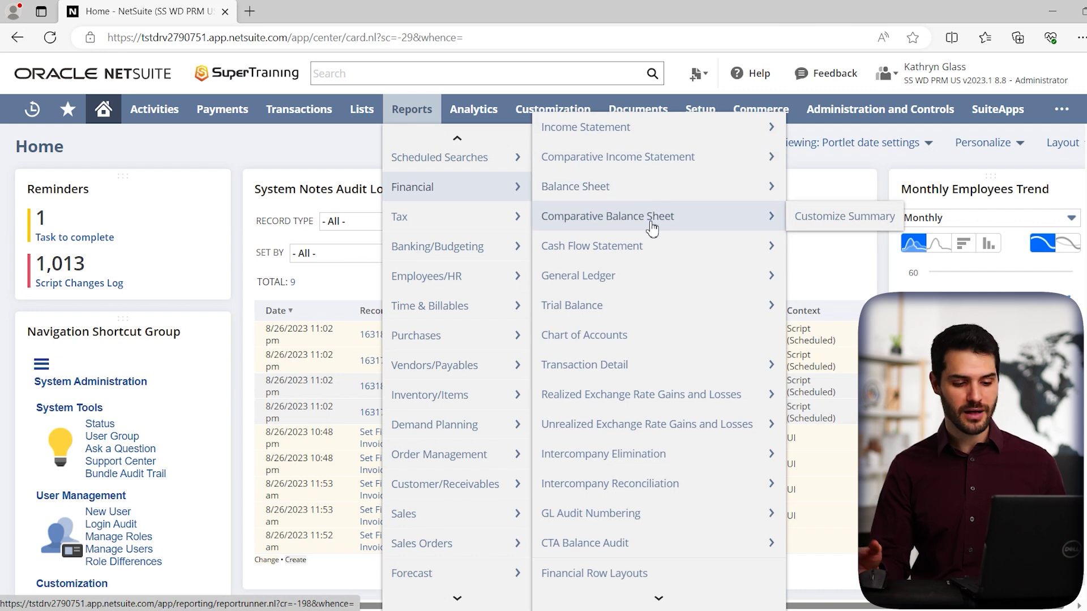
{"action": "mouse_move", "coordinate": [663, 280]}
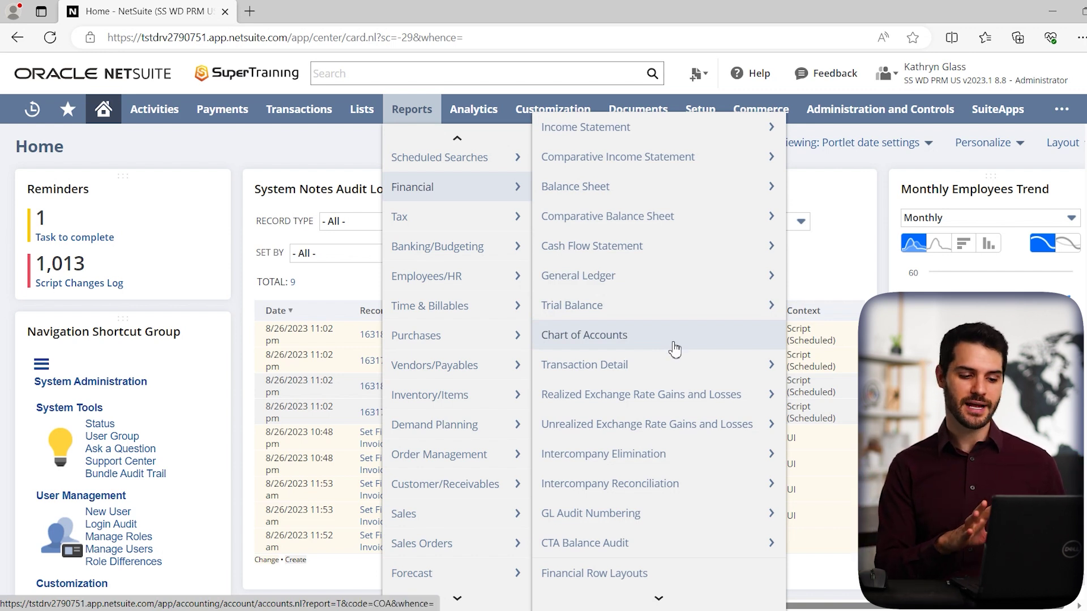
{"action": "left_click", "coordinate": [661, 141]}
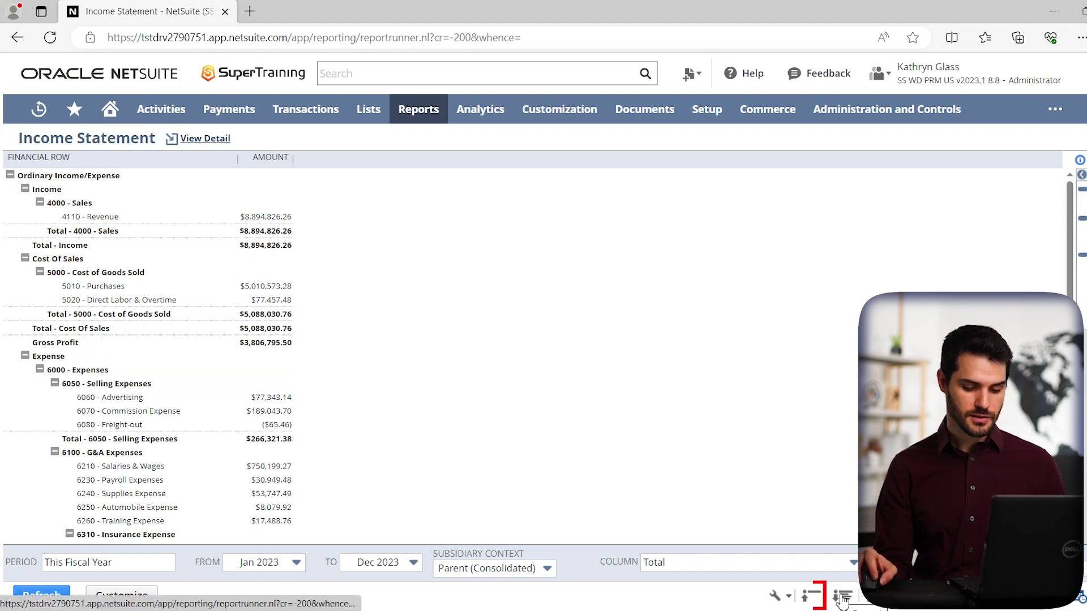
Step: Collapse the Income Statement to its summary rows and expand it level by level back to individual accounts
{"action": "left_click", "coordinate": [814, 599]}
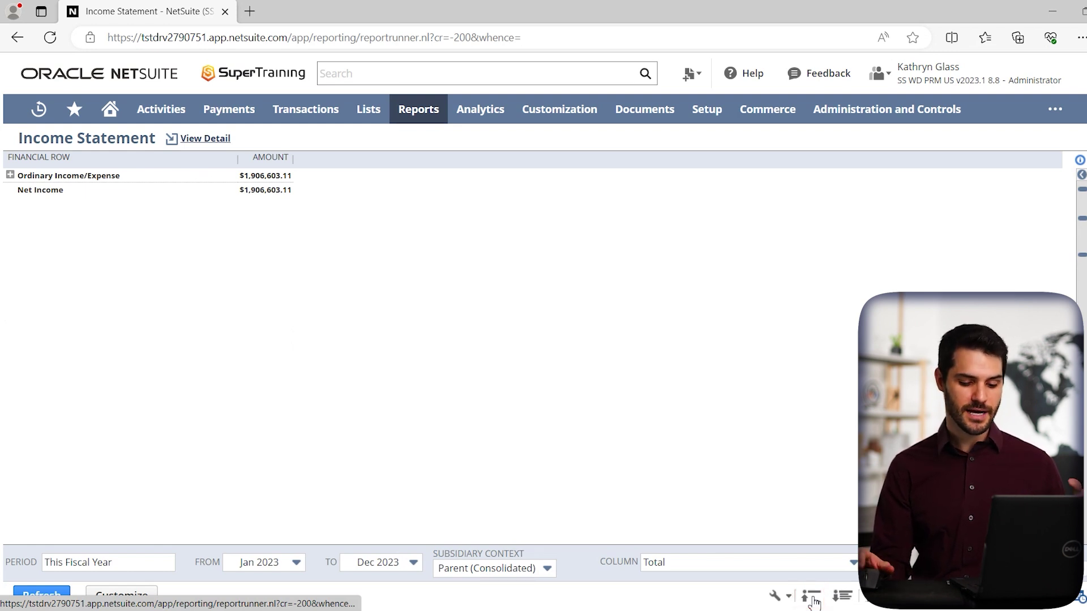
{"action": "left_click", "coordinate": [842, 598]}
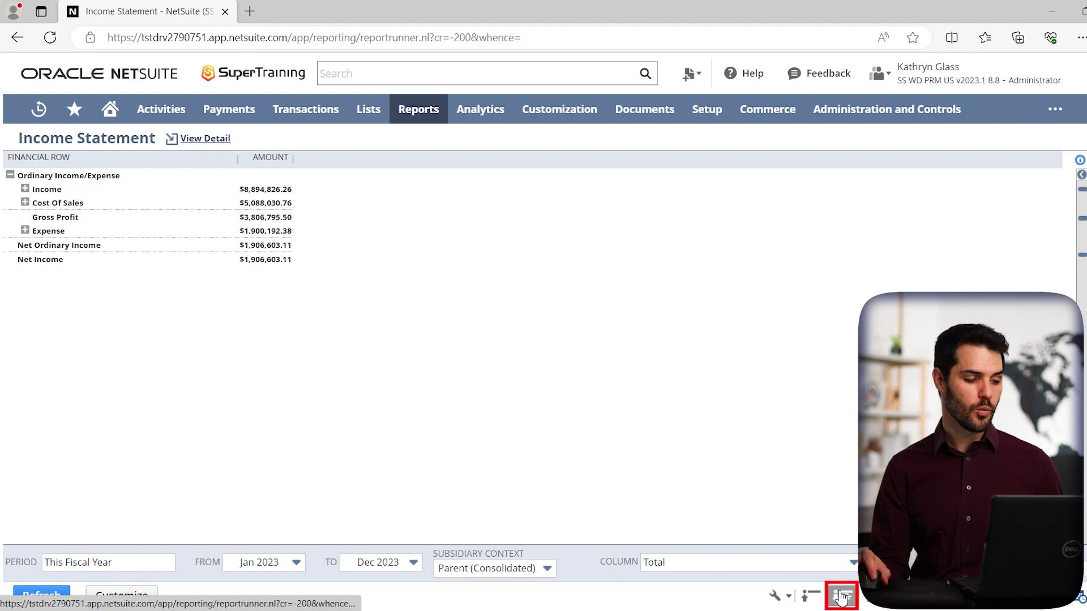
{"action": "left_click", "coordinate": [841, 598]}
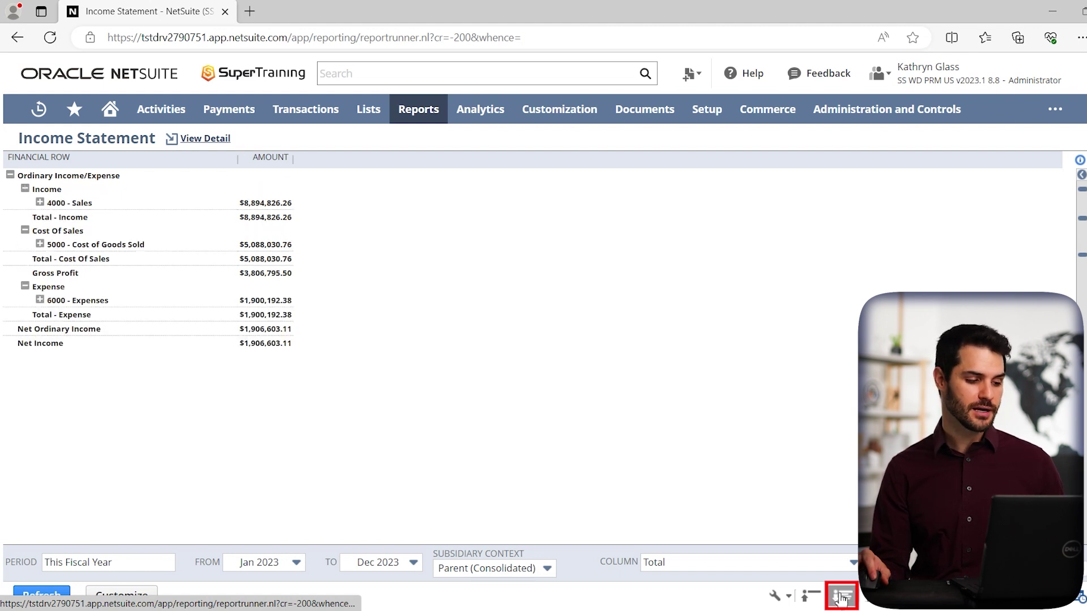
{"action": "left_click", "coordinate": [842, 598]}
{"action": "left_click", "coordinate": [842, 597]}
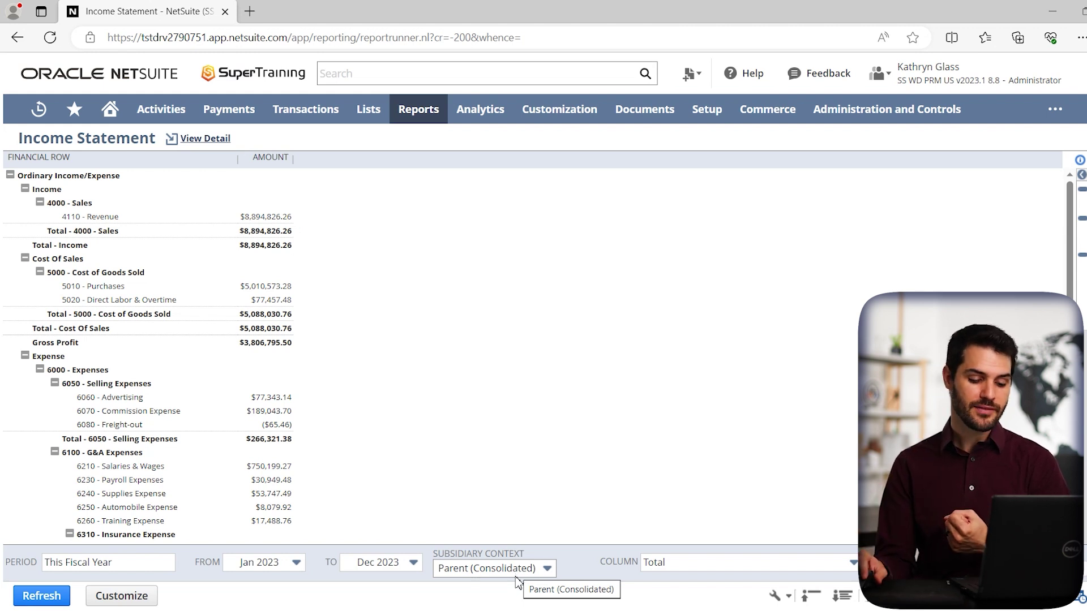
Step: Break the Income Statement into columns by Accounting Quarter and refresh the report
{"action": "left_click", "coordinate": [708, 571]}
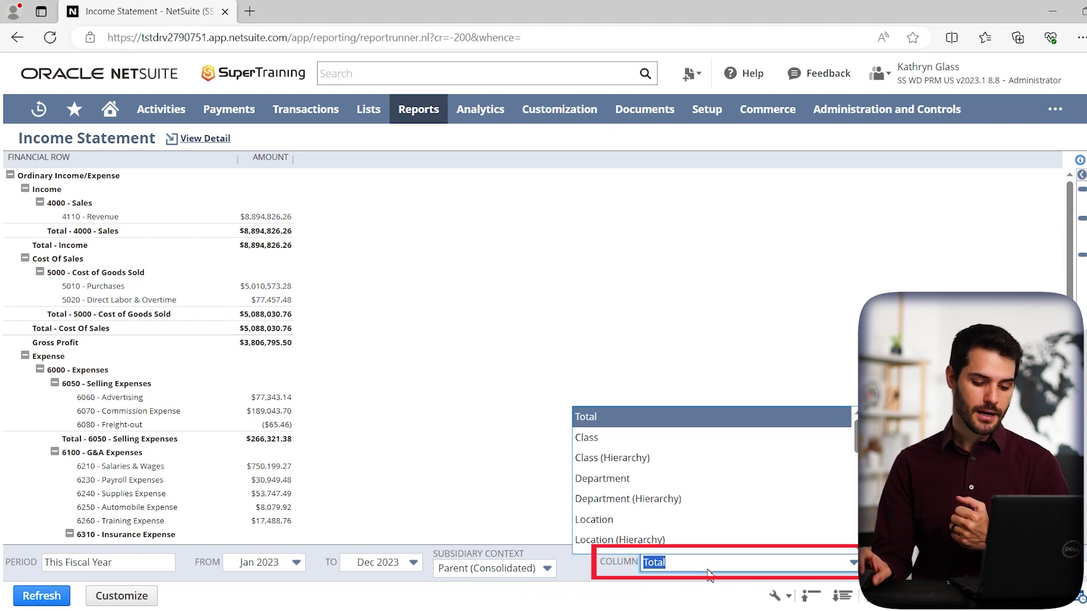
{"action": "scroll", "coordinate": [679, 508], "scroll_direction": "down", "scroll_amount": 3}
{"action": "scroll", "coordinate": [679, 507], "scroll_direction": "down", "scroll_amount": 6}
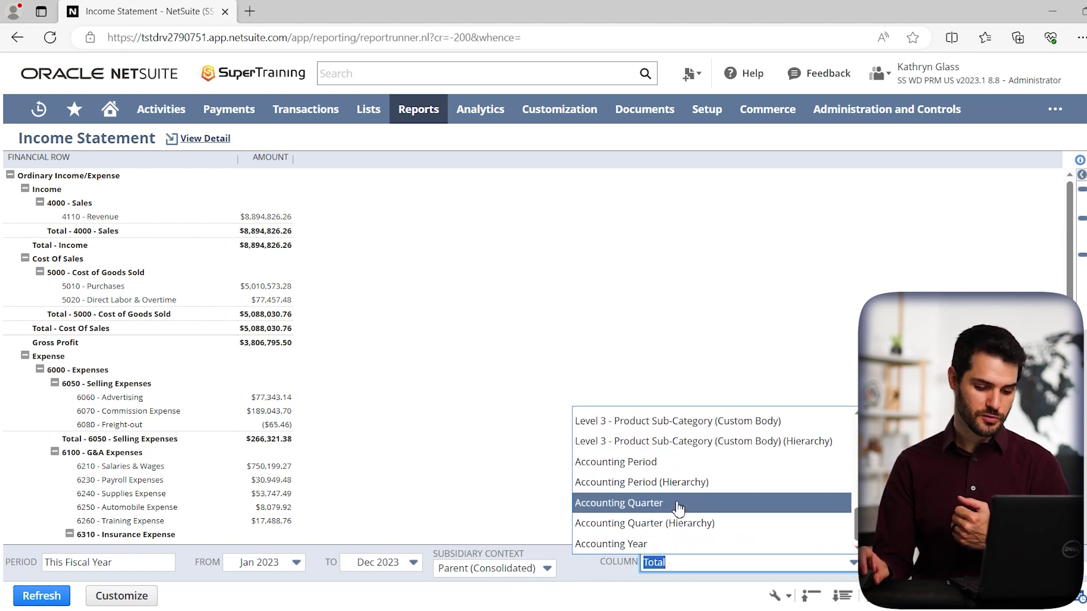
{"action": "left_click", "coordinate": [676, 506]}
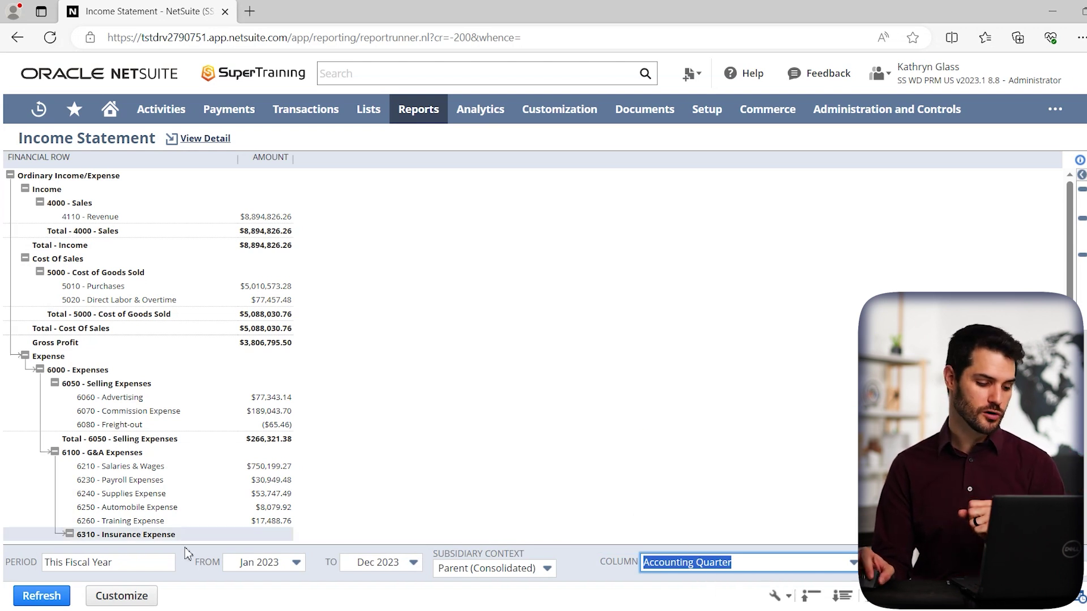
{"action": "left_click", "coordinate": [41, 599]}
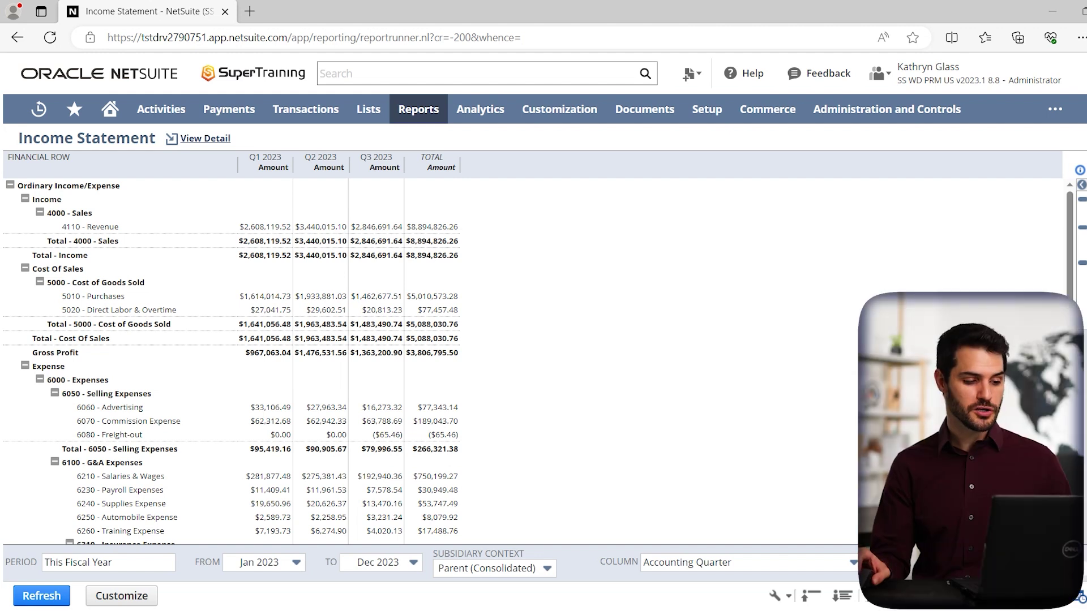
Step: Return to the Home dashboard and start a new search from the reporting options
{"action": "left_click", "coordinate": [117, 116]}
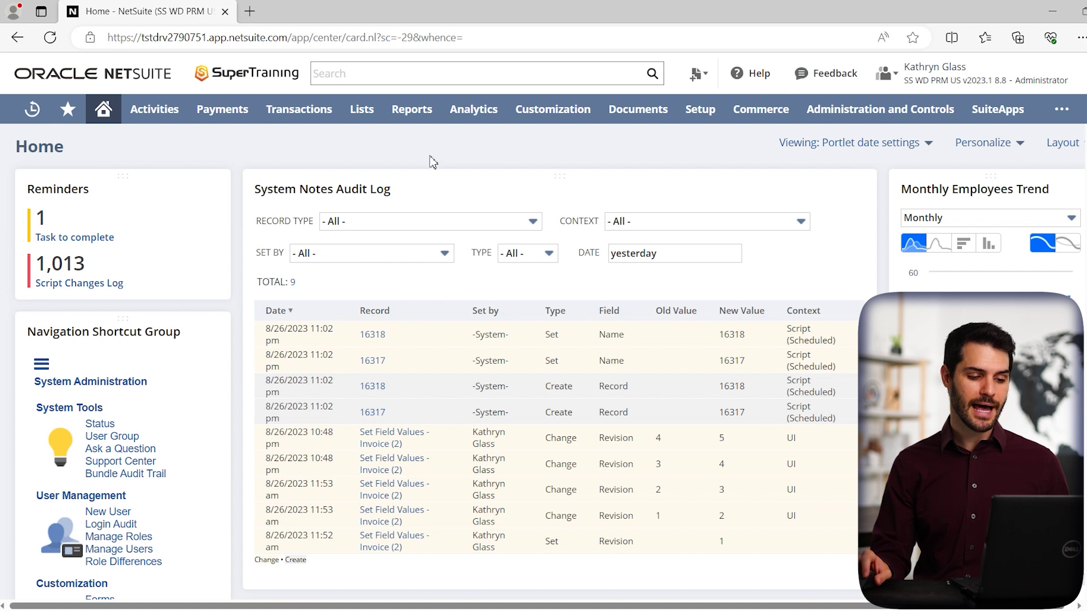
{"action": "mouse_move", "coordinate": [411, 120]}
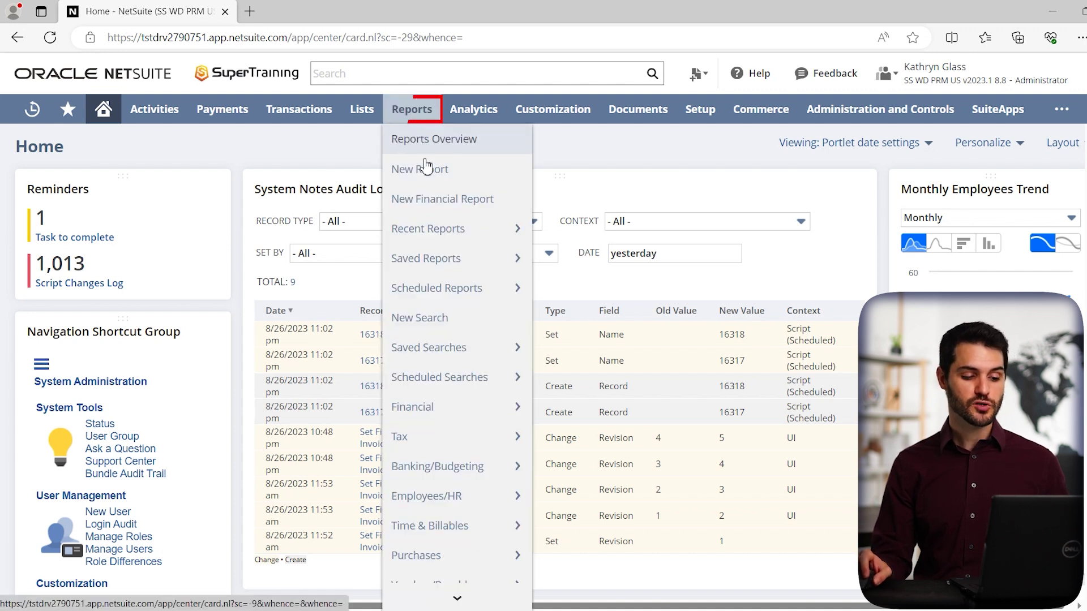
{"action": "mouse_move", "coordinate": [444, 298]}
{"action": "left_click", "coordinate": [437, 318]}
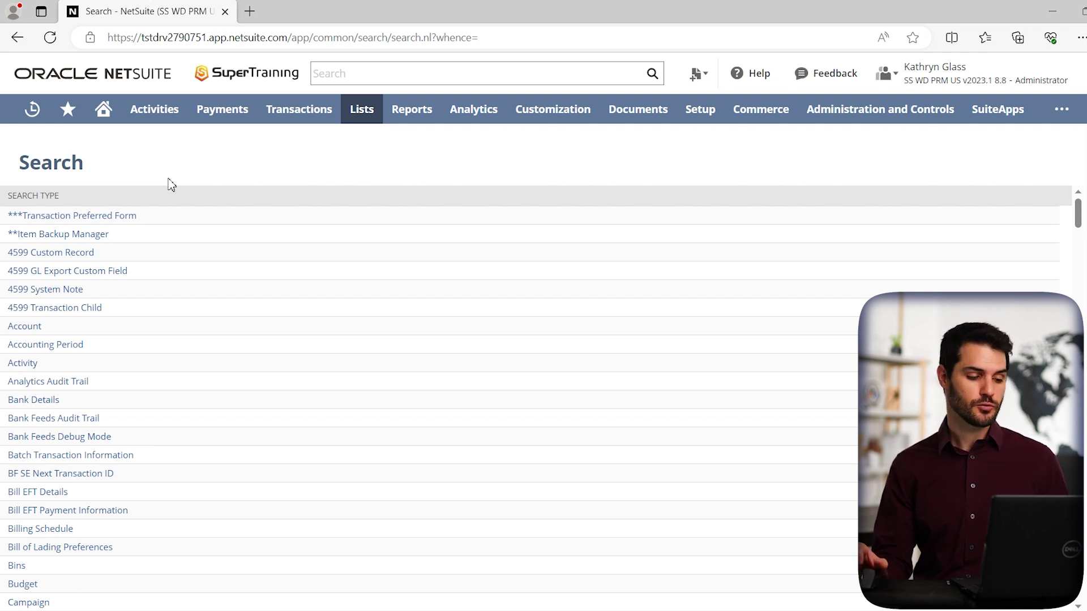
Step: Find Transaction among the available search types and open its search
{"action": "scroll", "coordinate": [134, 266], "scroll_direction": "down", "scroll_amount": 14}
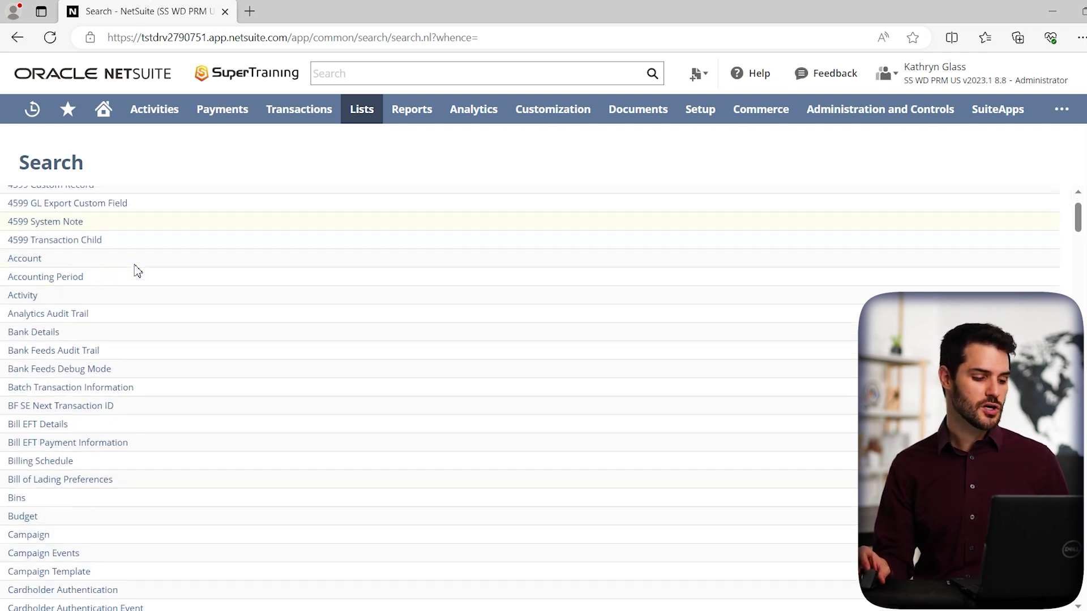
{"action": "scroll", "coordinate": [151, 309], "scroll_direction": "down", "scroll_amount": 15}
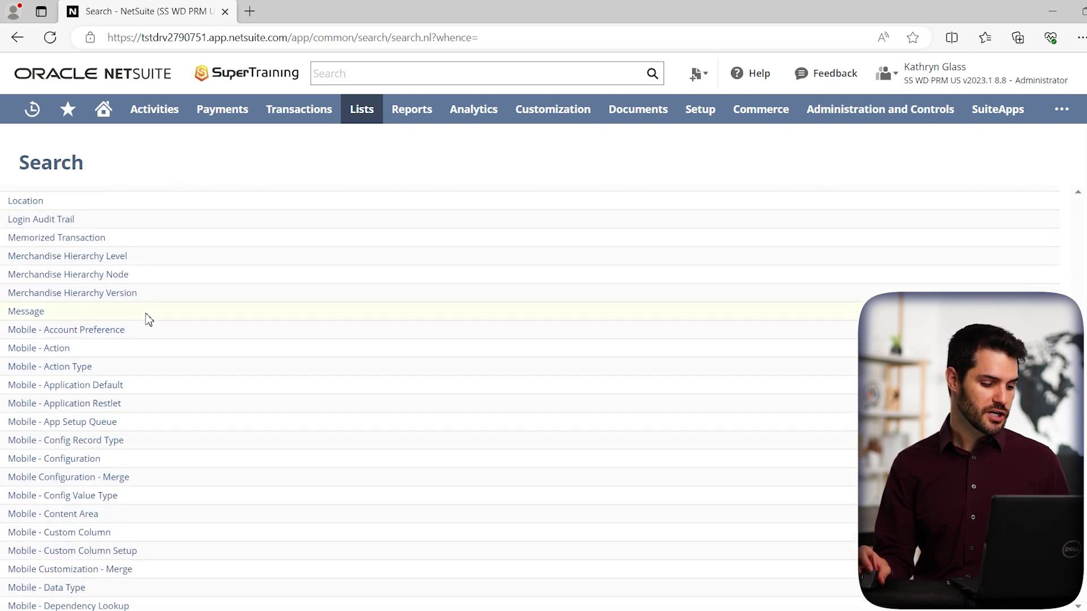
{"action": "scroll", "coordinate": [149, 361], "scroll_direction": "down", "scroll_amount": 15}
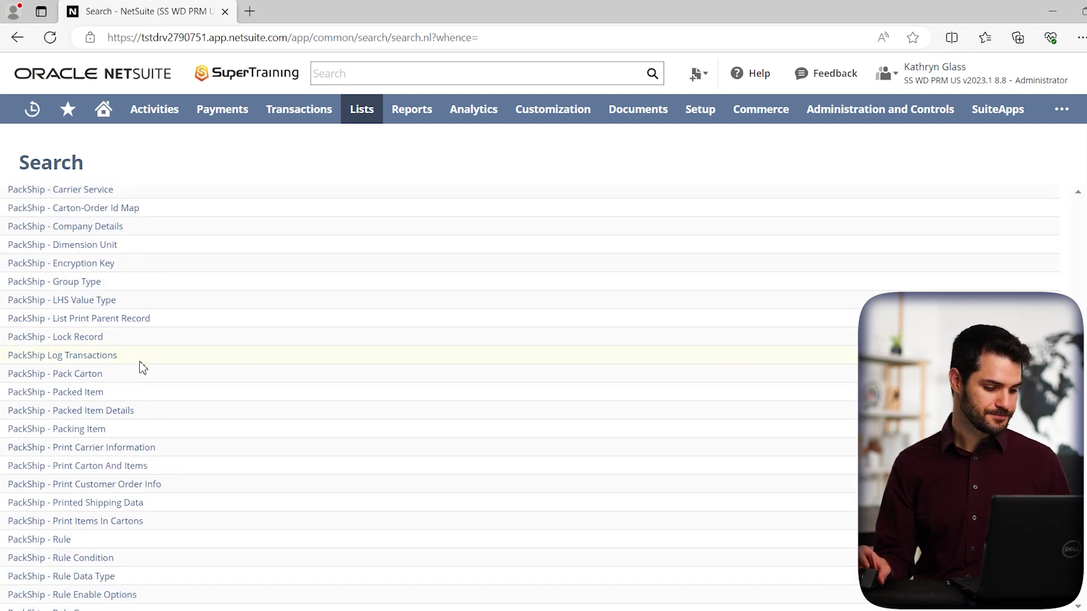
{"action": "scroll", "coordinate": [150, 391], "scroll_direction": "down", "scroll_amount": 20}
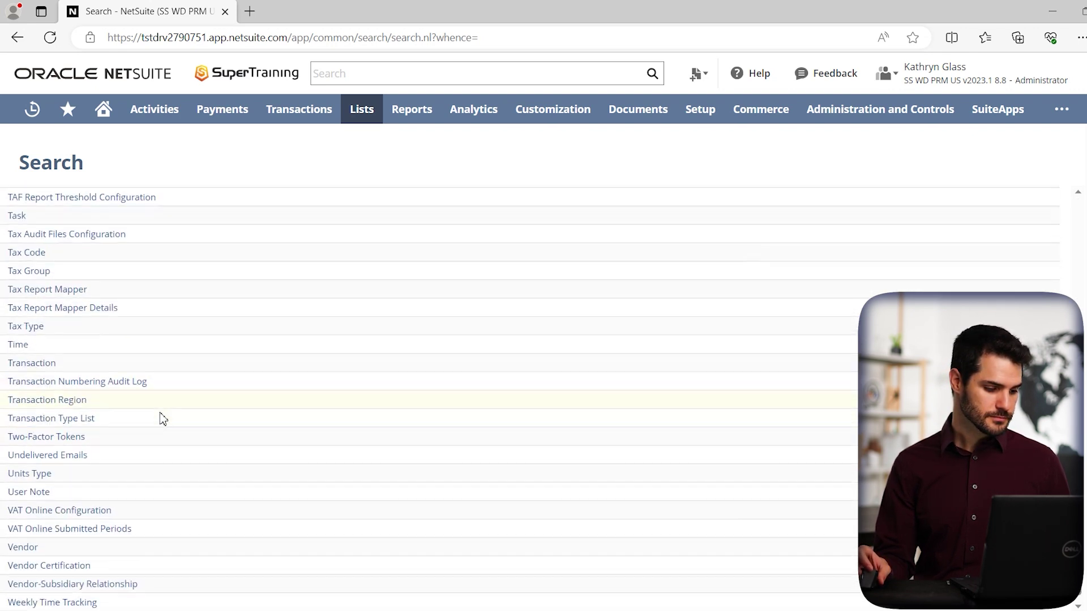
{"action": "left_click", "coordinate": [31, 333]}
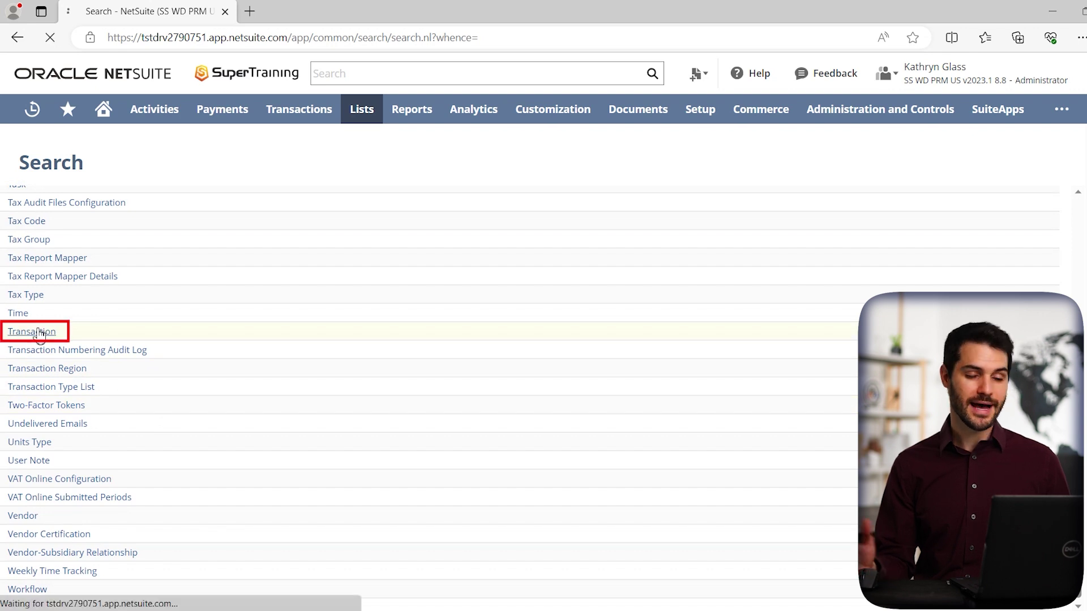
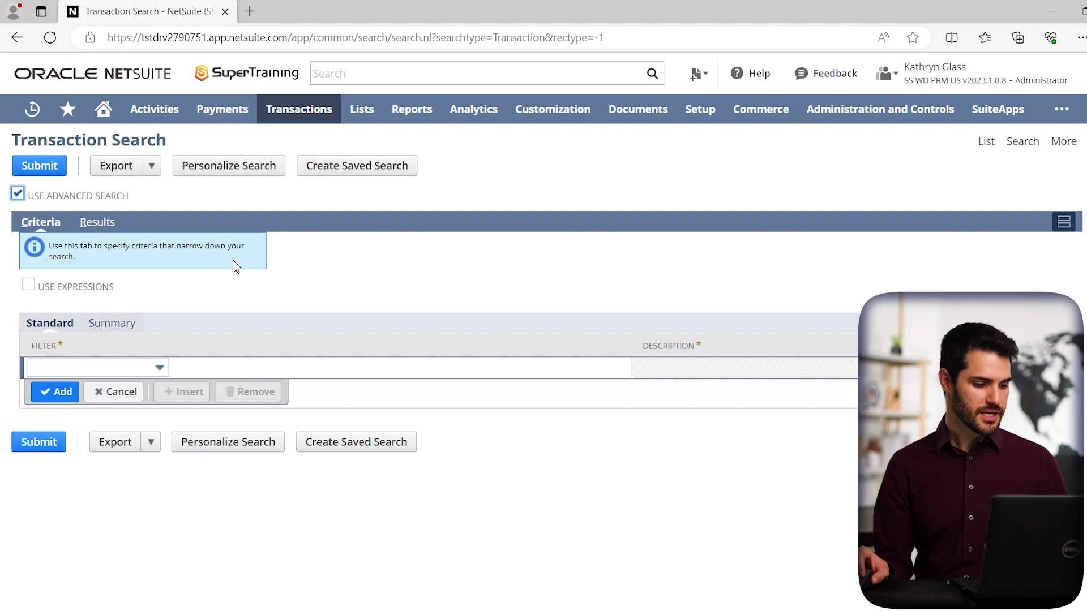
Step: Add a search criterion for transactions with an Amount greater than 500.00
{"action": "left_click", "coordinate": [133, 369]}
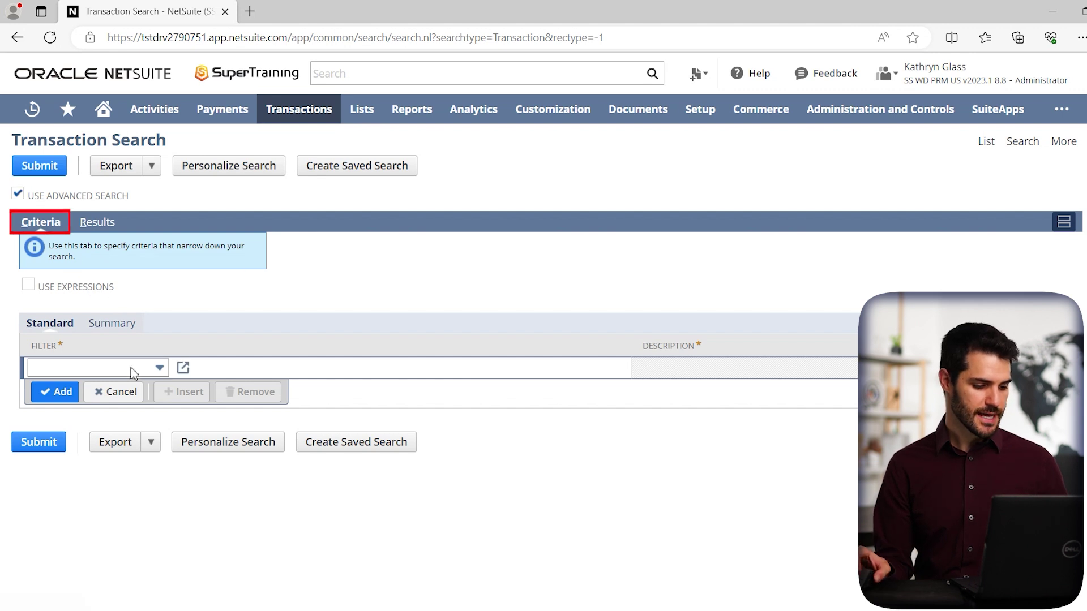
{"action": "type", "text": "Amount"}
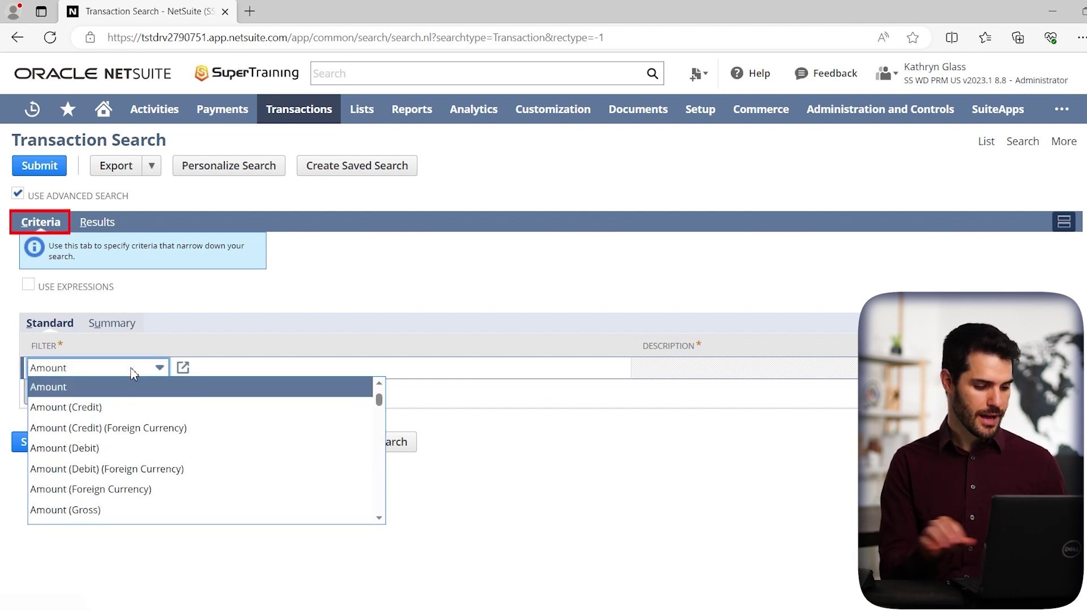
{"action": "left_click", "coordinate": [111, 388]}
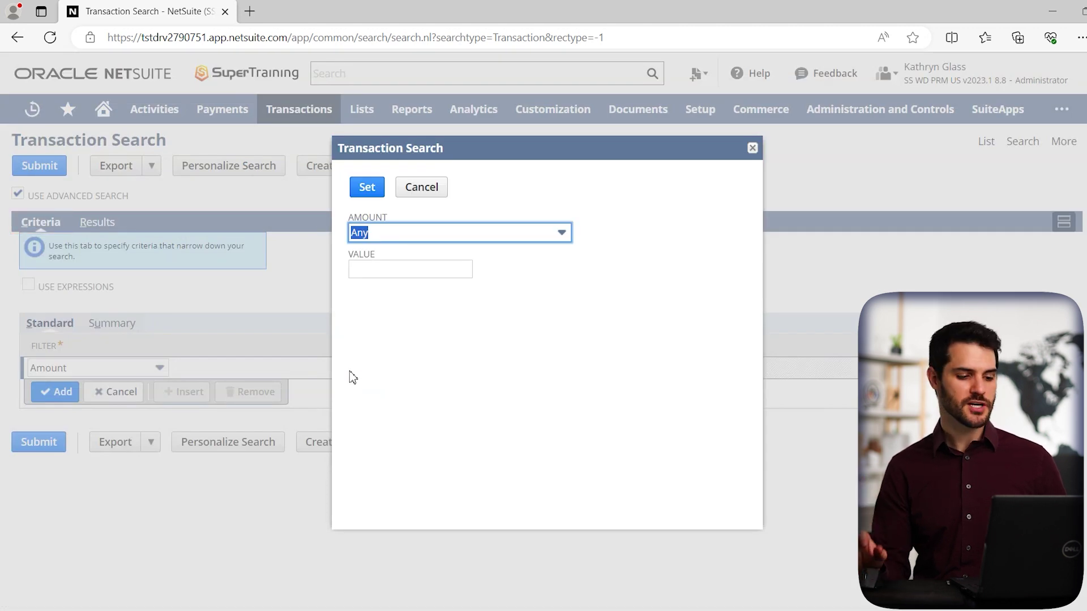
{"action": "left_click", "coordinate": [376, 236]}
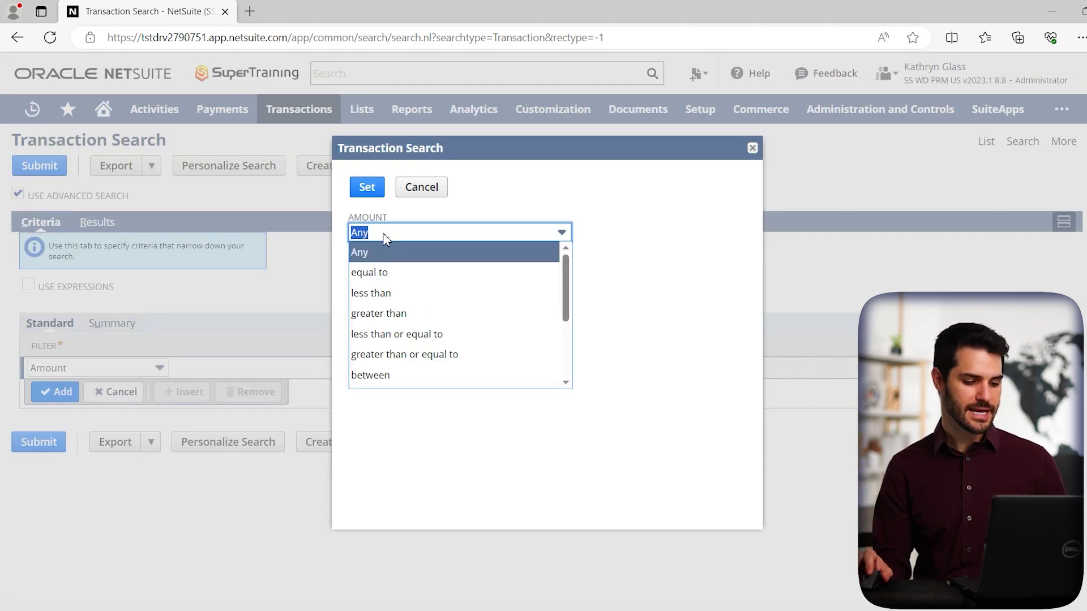
{"action": "left_click", "coordinate": [402, 312]}
{"action": "left_click", "coordinate": [407, 270]}
{"action": "type", "text": "5"}
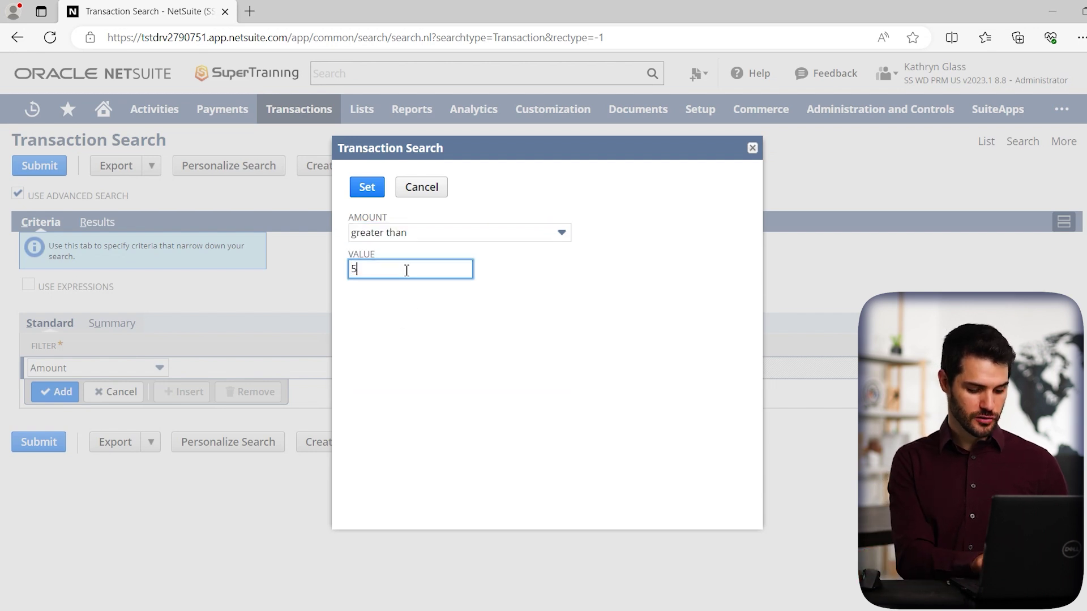
{"action": "type", "text": "00."}
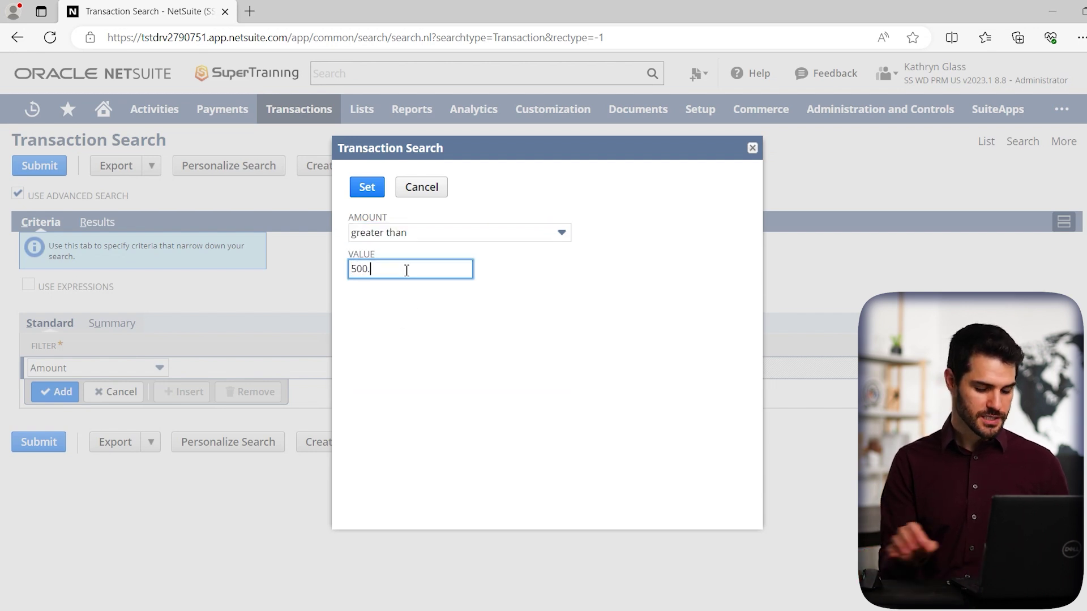
{"action": "type", "text": "00"}
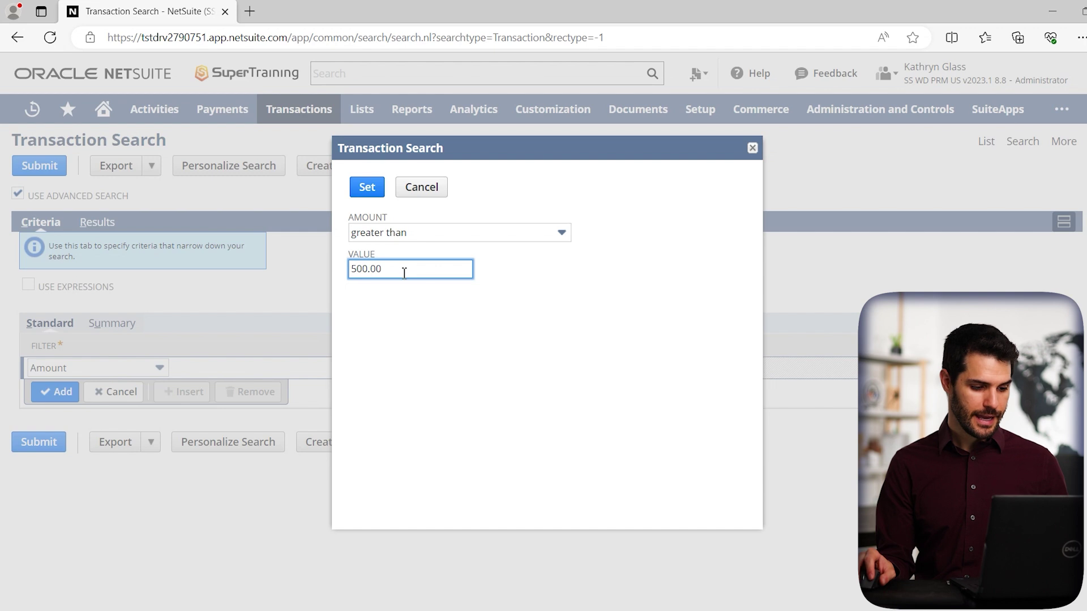
{"action": "left_click", "coordinate": [374, 191]}
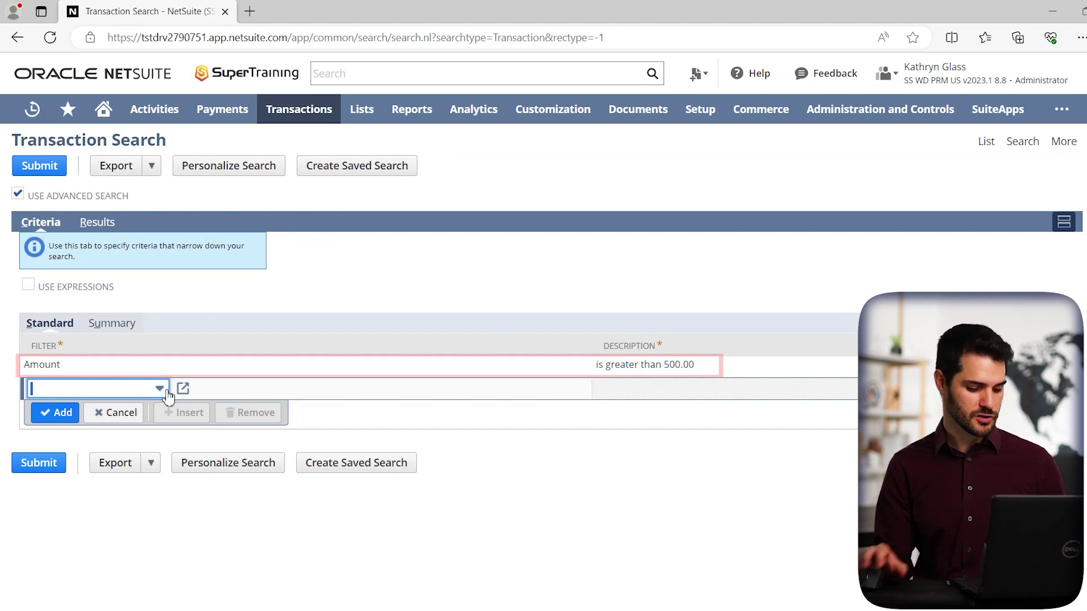
Step: Add a Main Line criterion that is true to the transaction search
{"action": "type", "text": "main"}
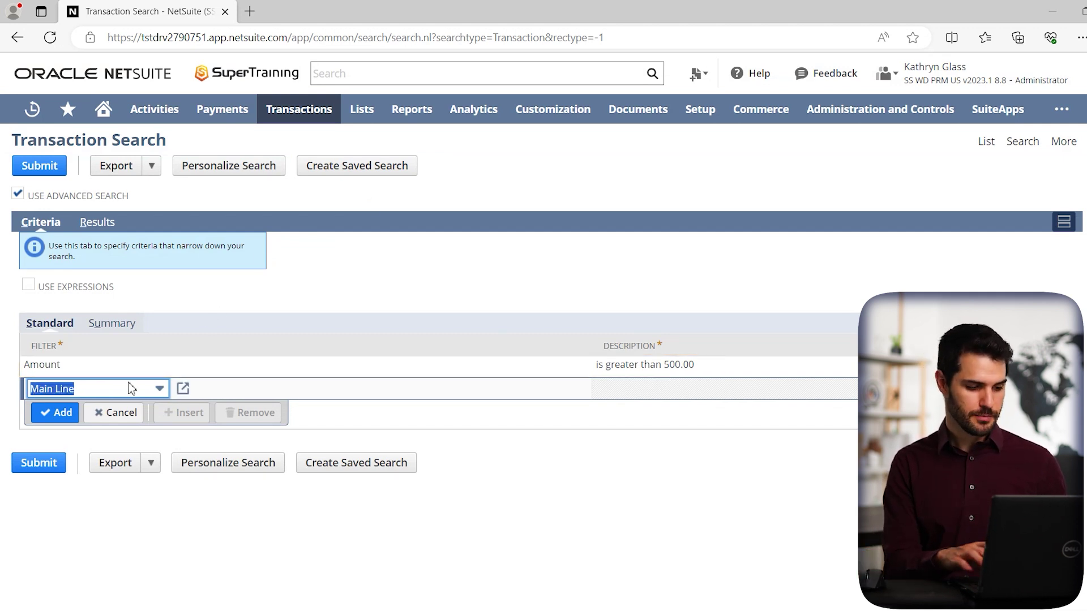
{"action": "key", "text": "Tab"}
{"action": "left_click", "coordinate": [462, 214]}
{"action": "left_click", "coordinate": [374, 189]}
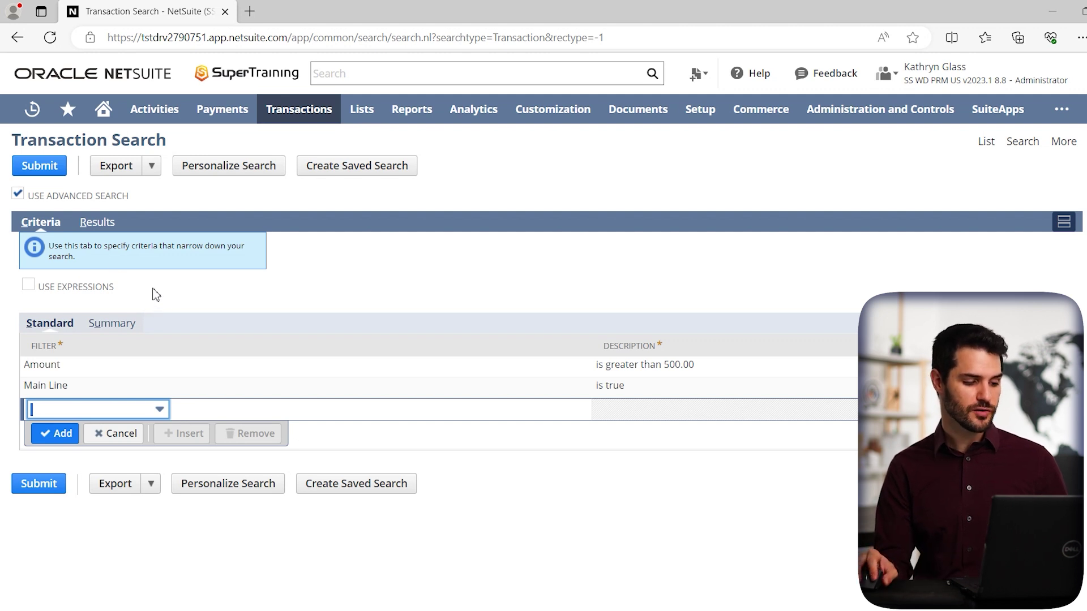
Step: Examine the result fields of the transaction search, from Order Type down to the custom body fields
{"action": "left_click", "coordinate": [98, 223]}
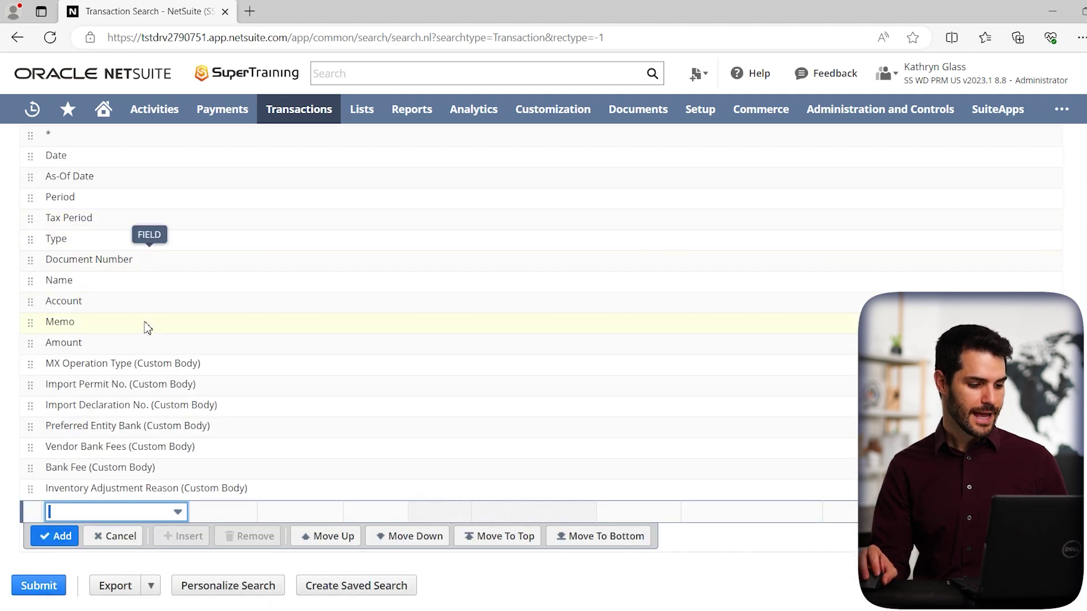
{"action": "scroll", "coordinate": [147, 329], "scroll_direction": "up", "scroll_amount": 4}
{"action": "scroll", "coordinate": [138, 325], "scroll_direction": "down", "scroll_amount": 1}
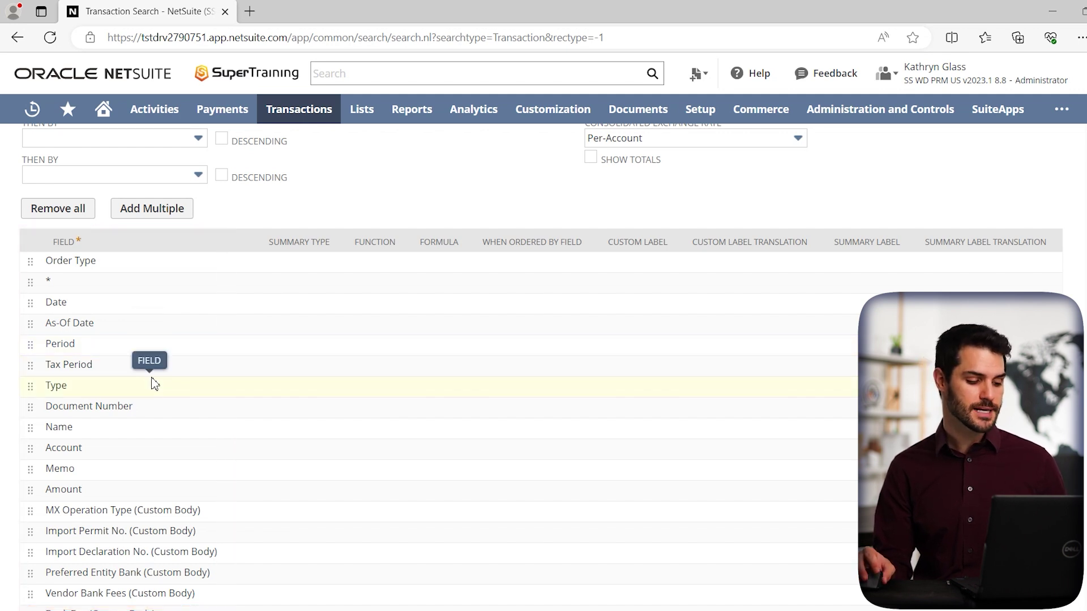
{"action": "scroll", "coordinate": [162, 401], "scroll_direction": "down", "scroll_amount": 1}
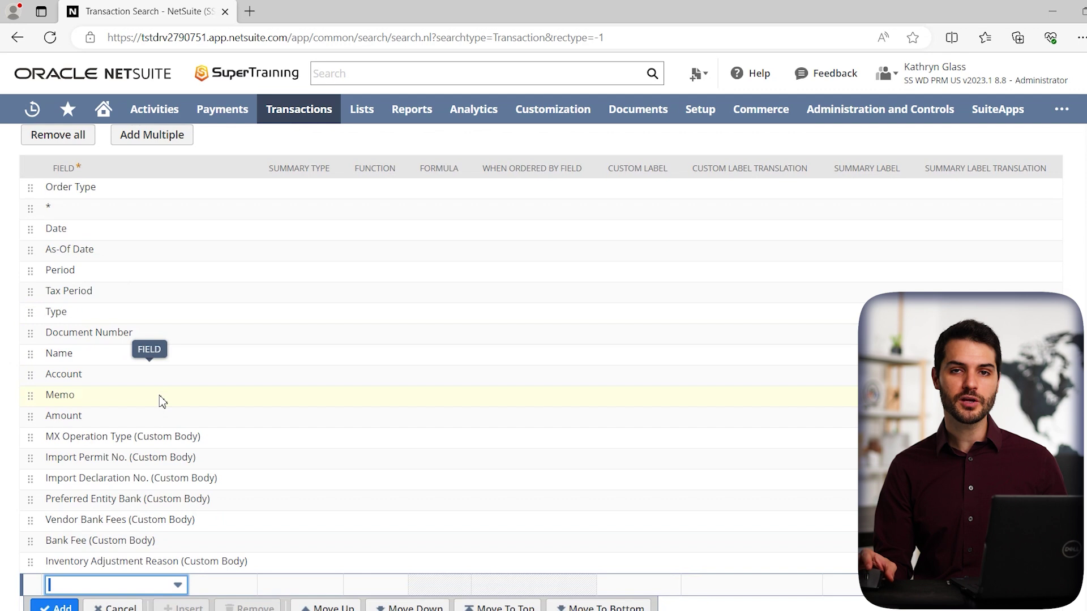
{"action": "scroll", "coordinate": [168, 369], "scroll_direction": "up", "scroll_amount": 1}
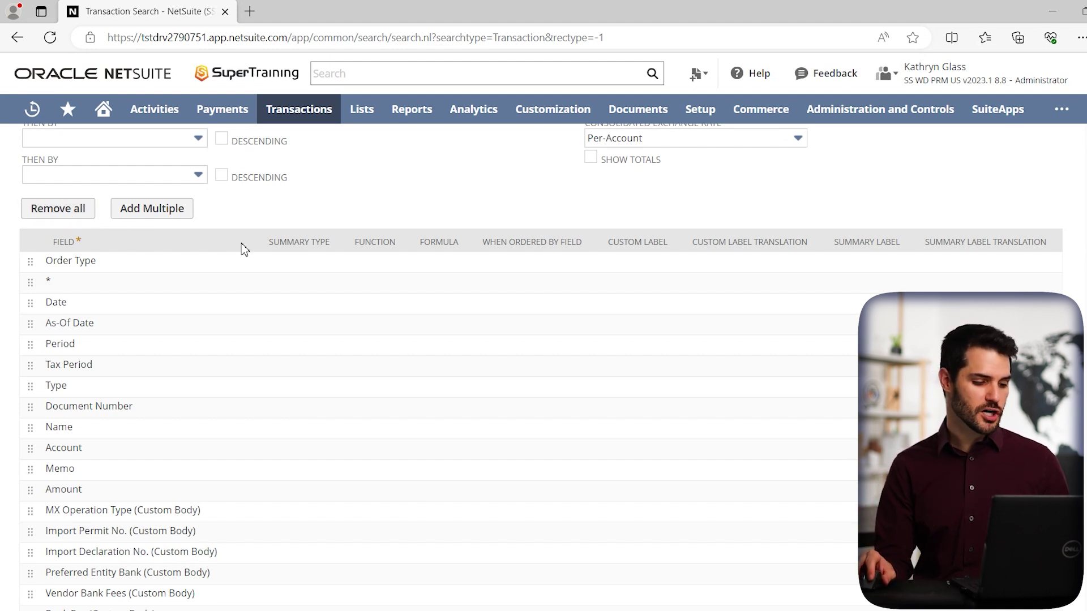
{"action": "scroll", "coordinate": [259, 279], "scroll_direction": "down", "scroll_amount": 3}
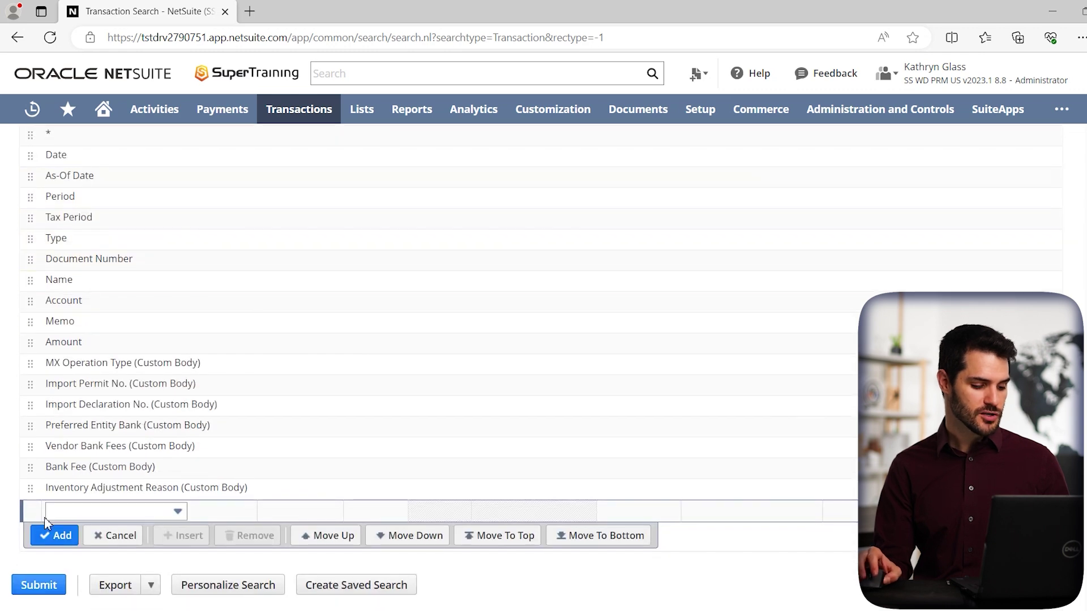
Step: Run the transaction search and look through the listed transactions
{"action": "left_click", "coordinate": [39, 590]}
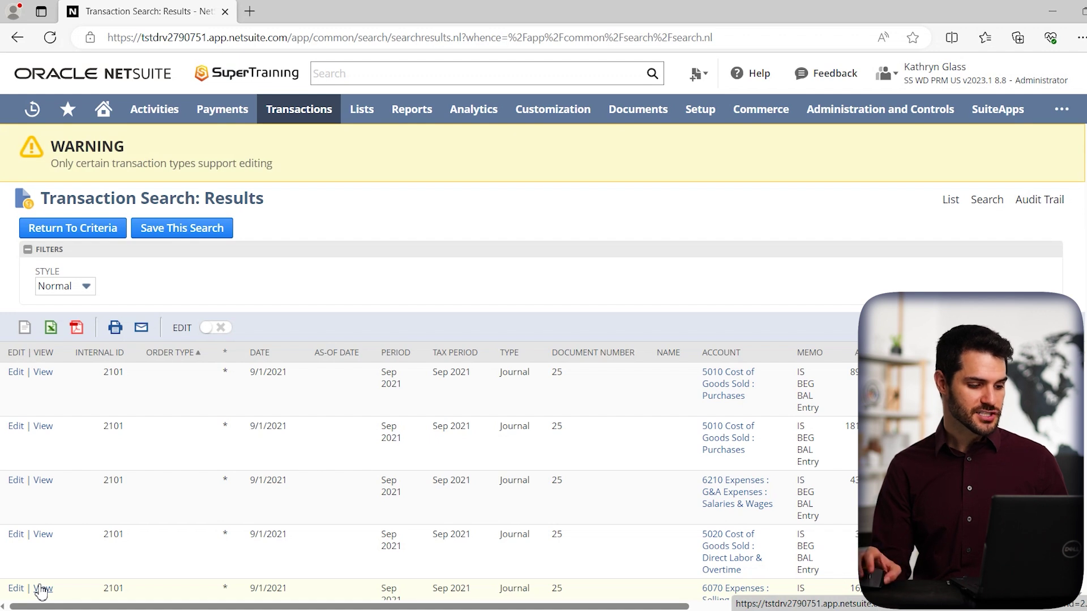
{"action": "scroll", "coordinate": [235, 425], "scroll_direction": "down", "scroll_amount": 1}
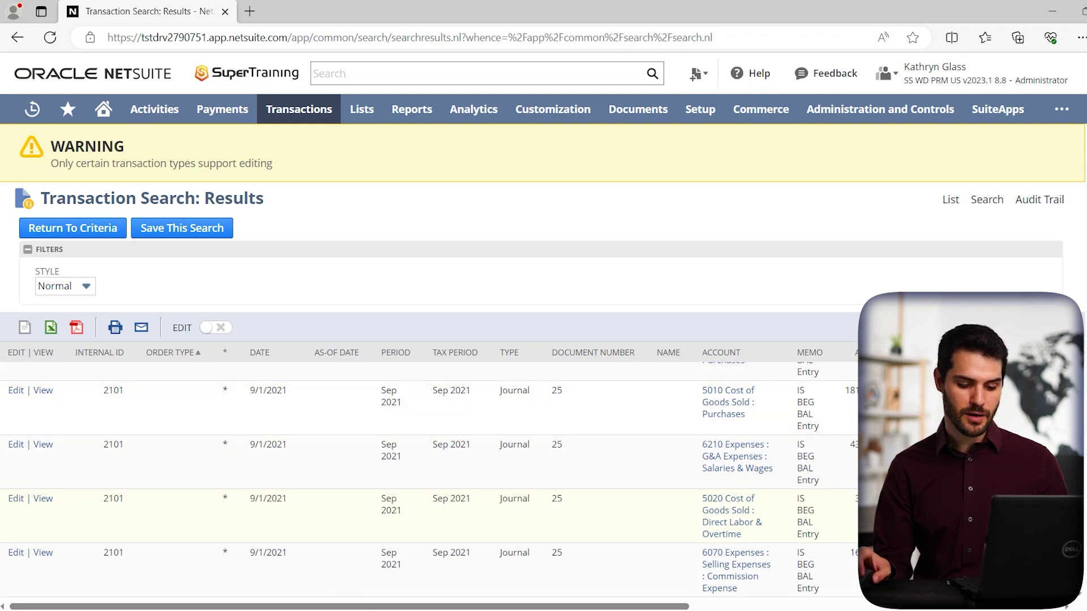
{"action": "scroll", "coordinate": [236, 487], "scroll_direction": "down", "scroll_amount": 2}
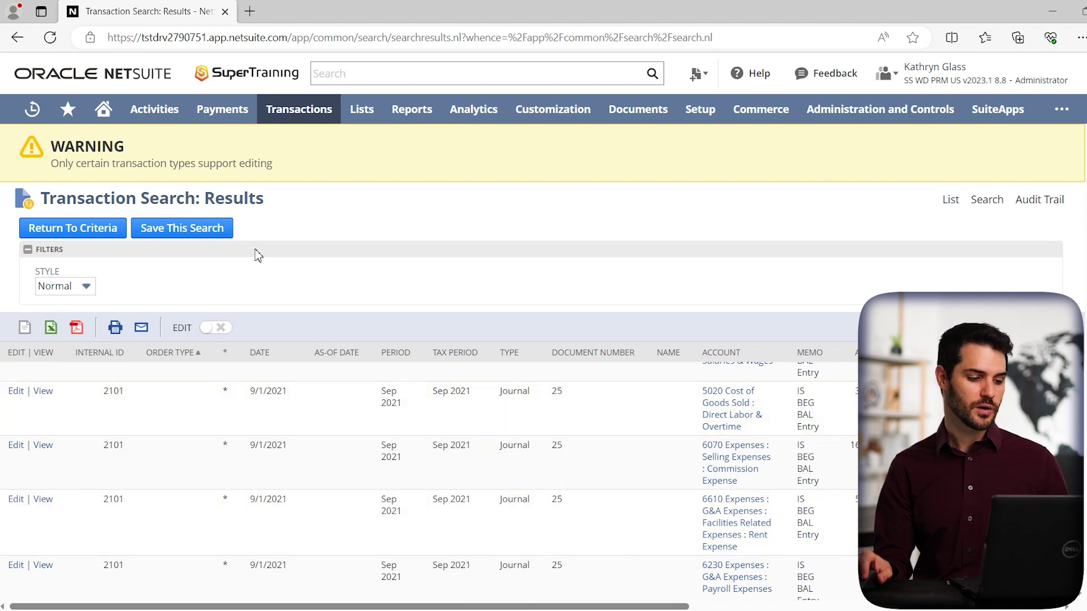
Step: Save the transaction search as a saved search titled "Transactions Over 500"
{"action": "left_click", "coordinate": [190, 237]}
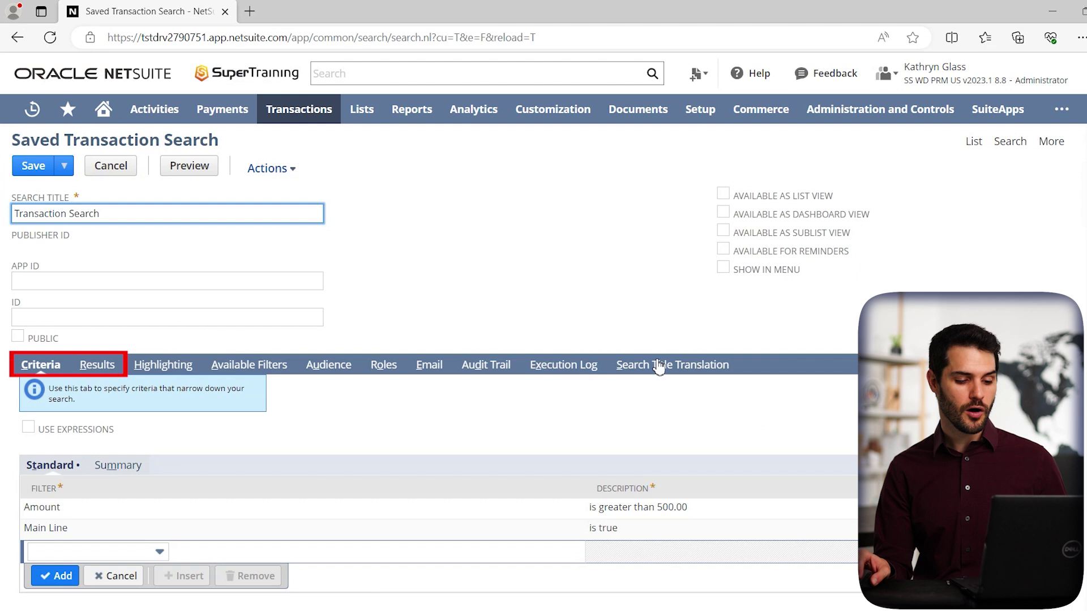
{"action": "left_click_drag", "start_coordinate": [114, 213], "coordinate": [3, 227]}
{"action": "type", "text": "T"}
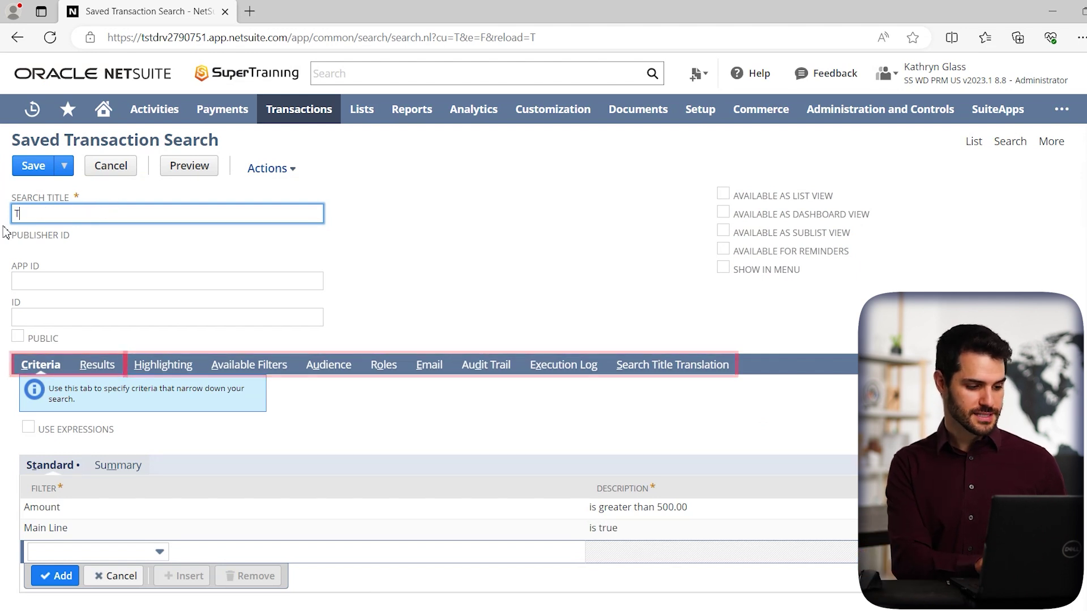
{"action": "type", "text": "ransactions Over 500"}
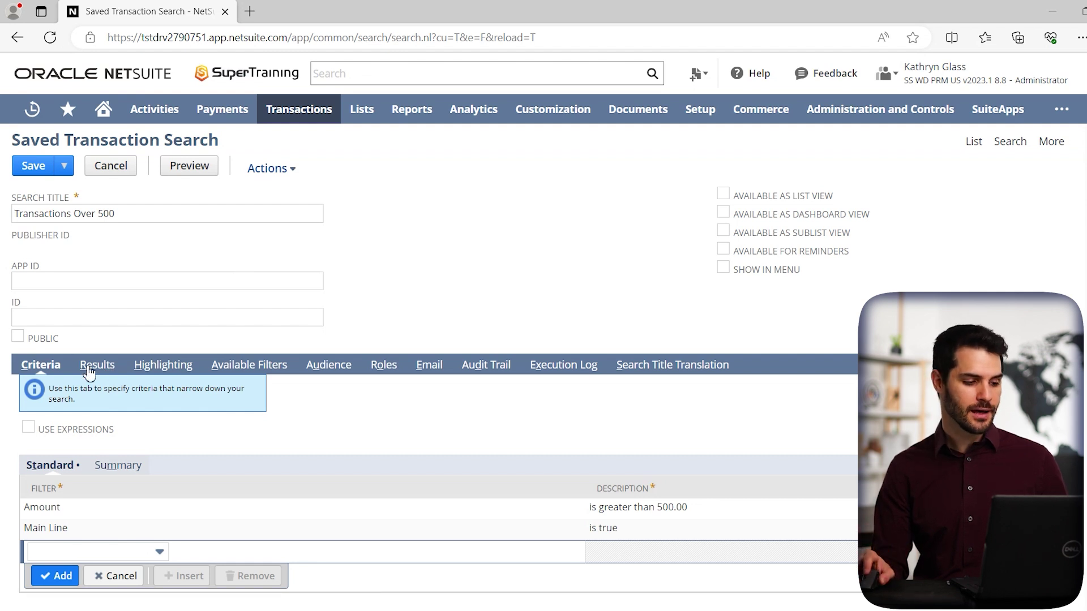
{"action": "left_click", "coordinate": [34, 166]}
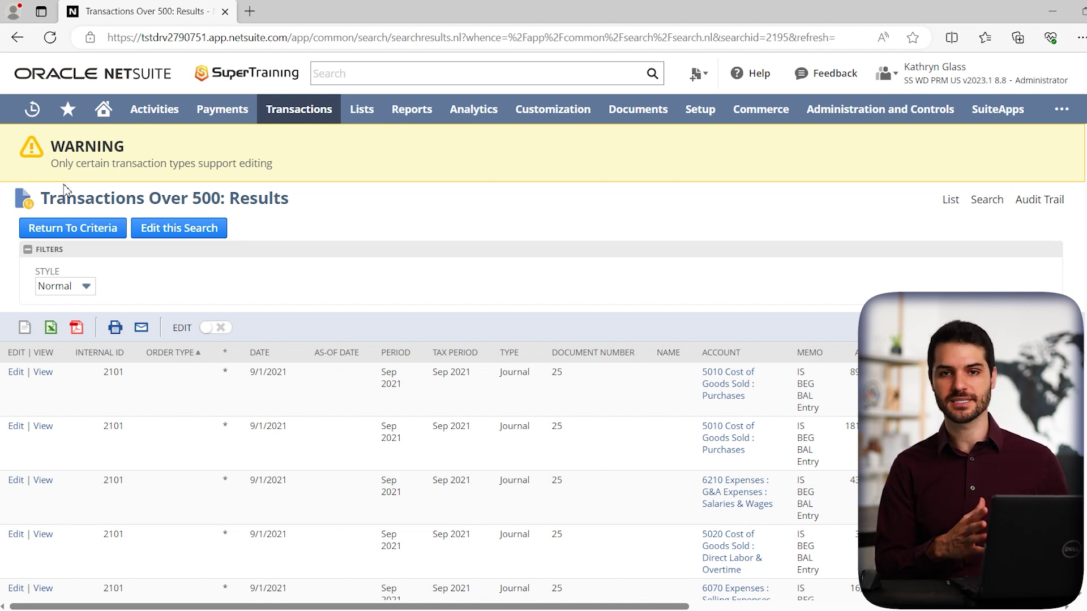
Step: Return to the home dashboard and open the SuiteAnswers support site from there
{"action": "left_click", "coordinate": [116, 117]}
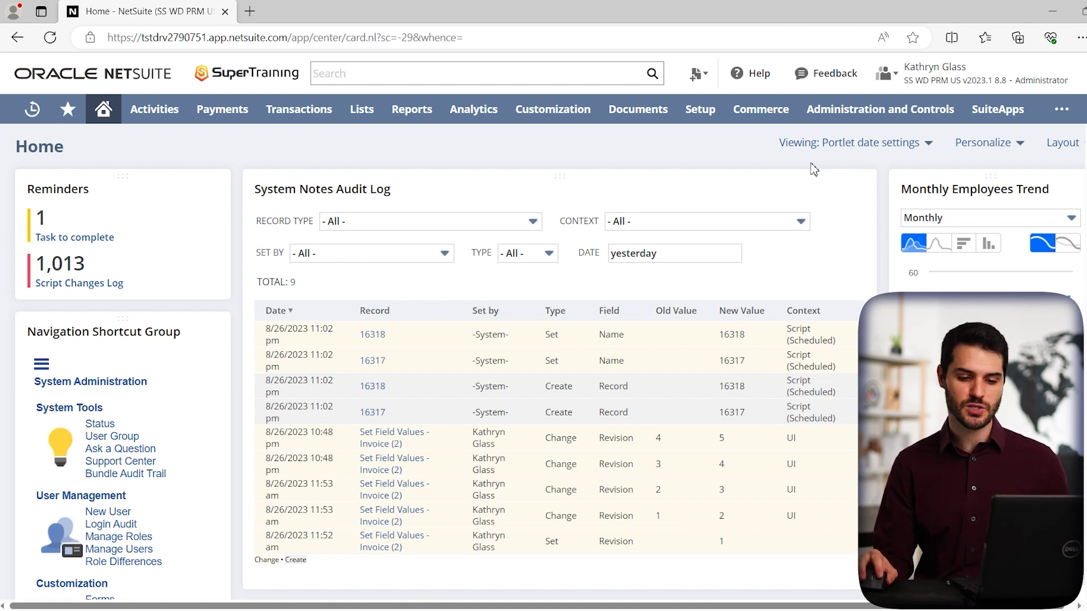
{"action": "mouse_move", "coordinate": [1072, 113]}
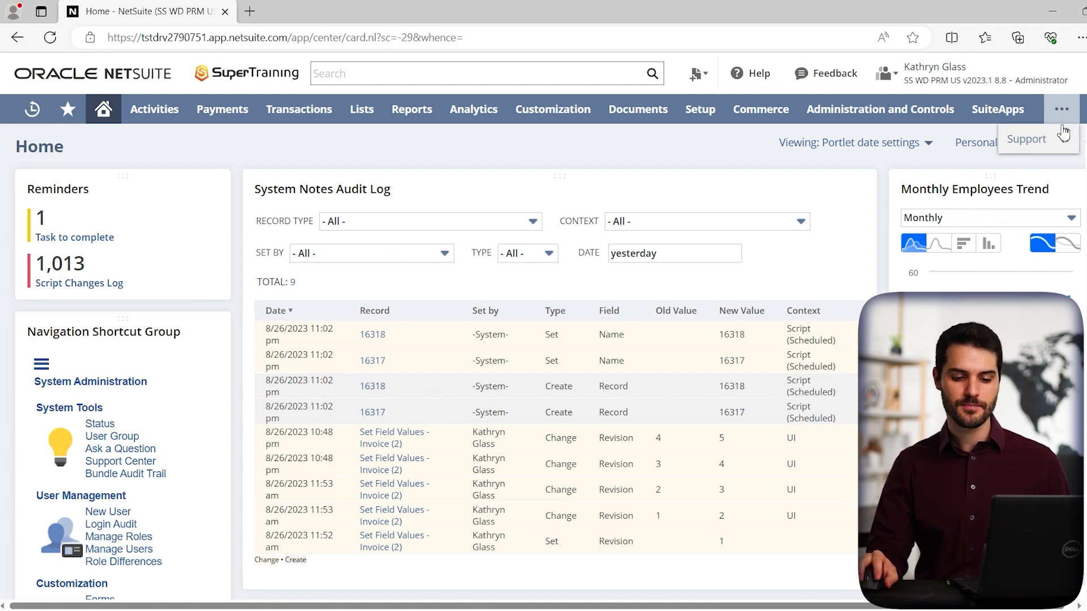
{"action": "mouse_move", "coordinate": [1058, 146]}
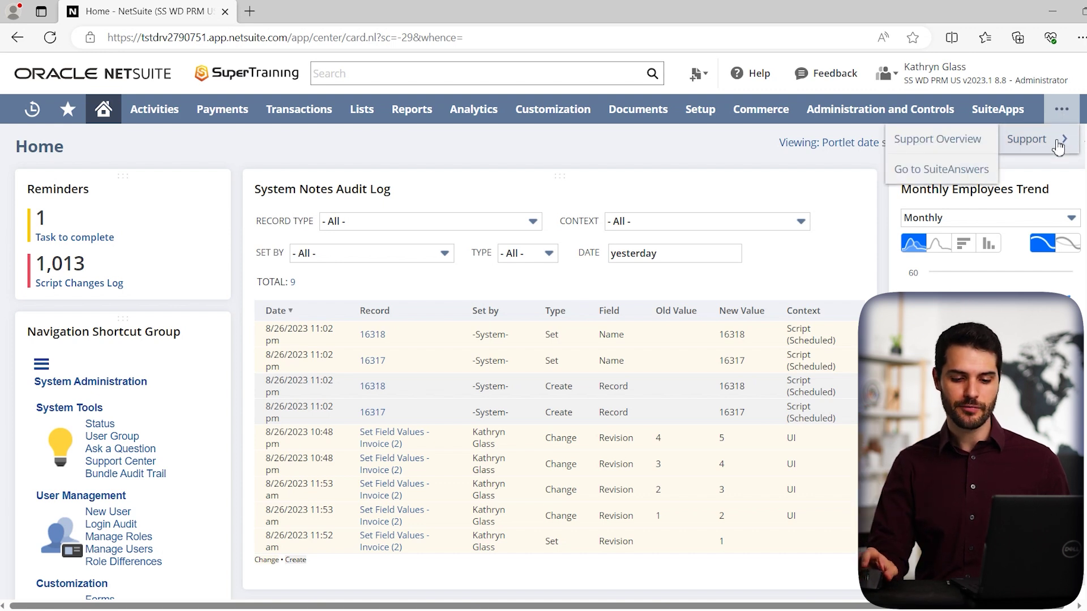
{"action": "left_click", "coordinate": [960, 172]}
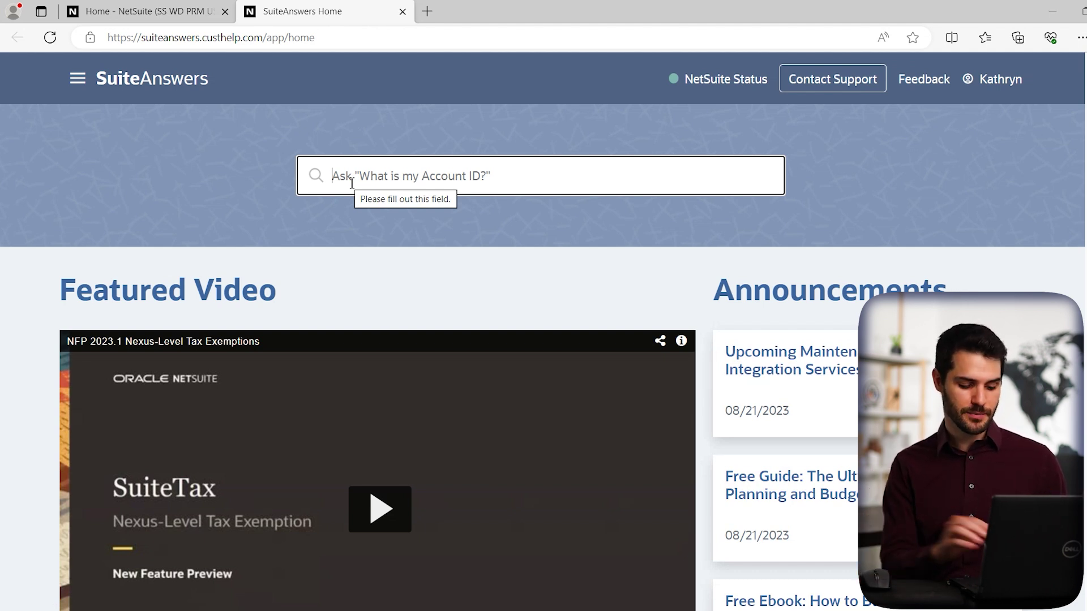
Step: Search SuiteAnswers for "what is my account id"
{"action": "type", "text": "what is my account id"}
{"action": "key", "text": "Return"}
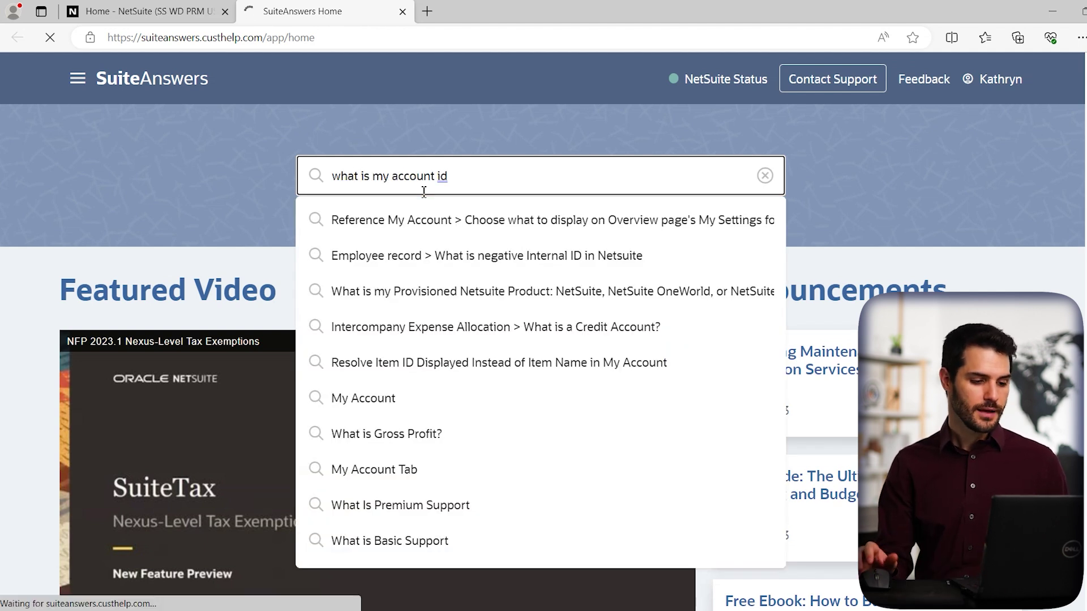